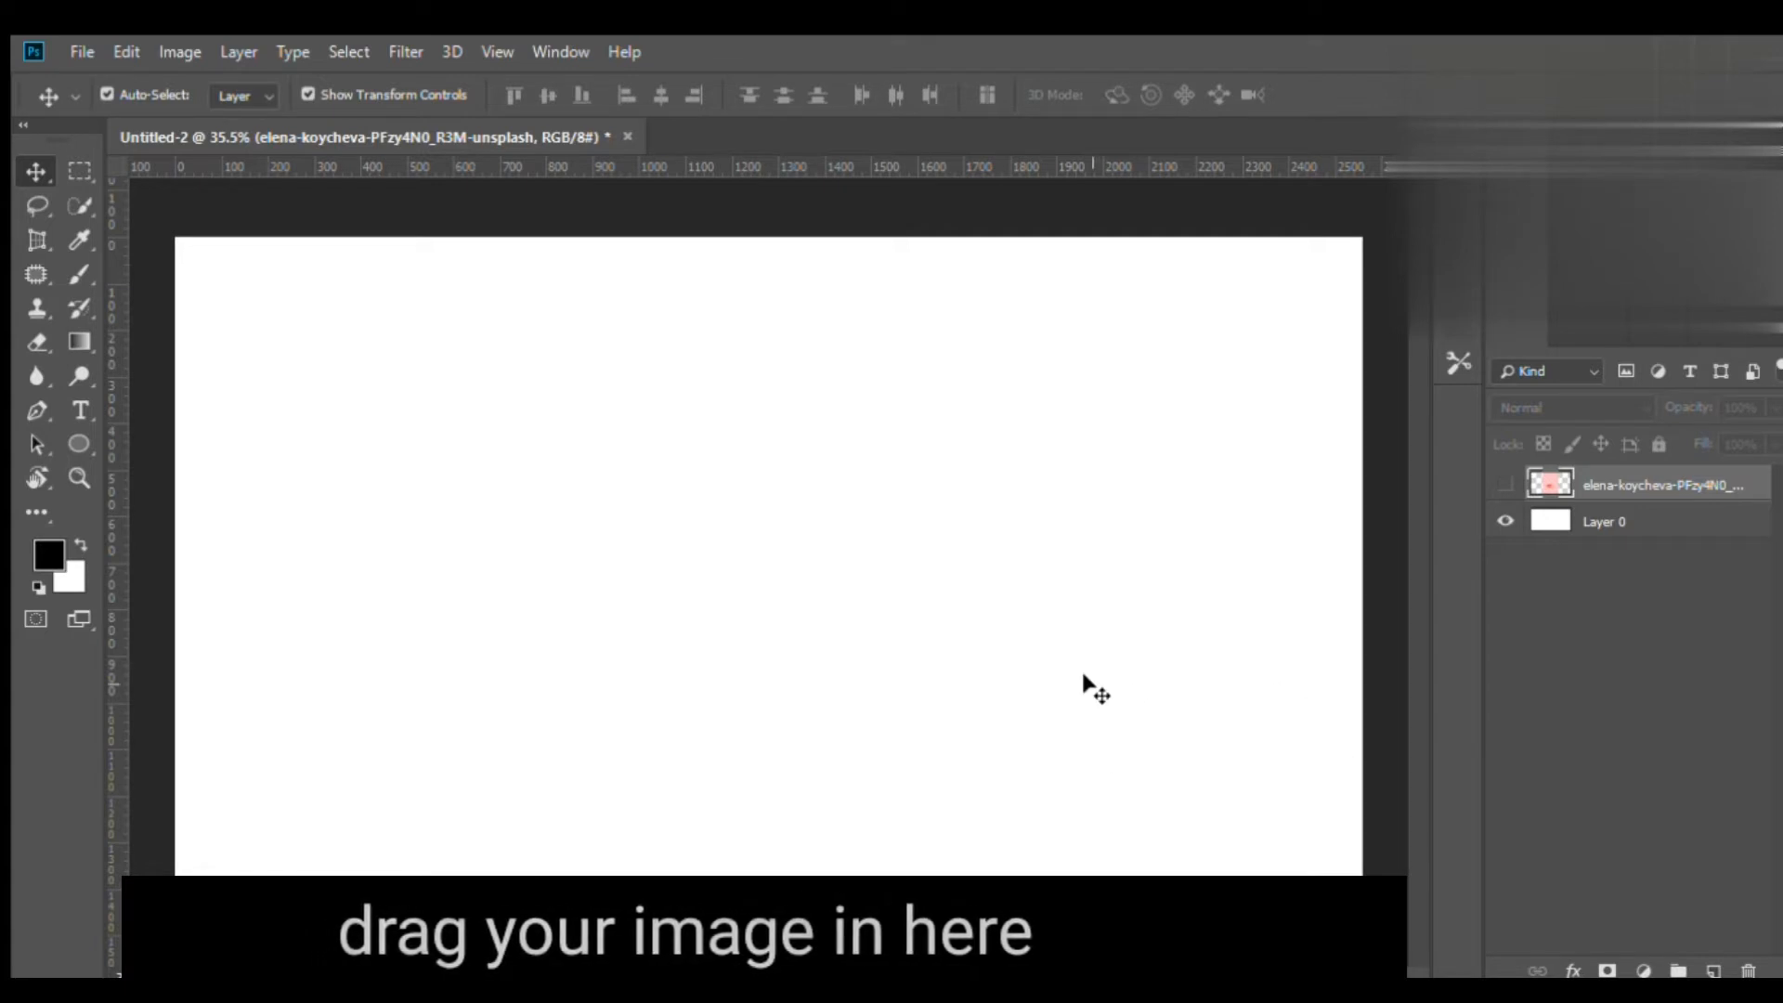
Show the doughnut image layer and select its pink background with the Magic Wand at a tolerance of 10
click(1505, 487)
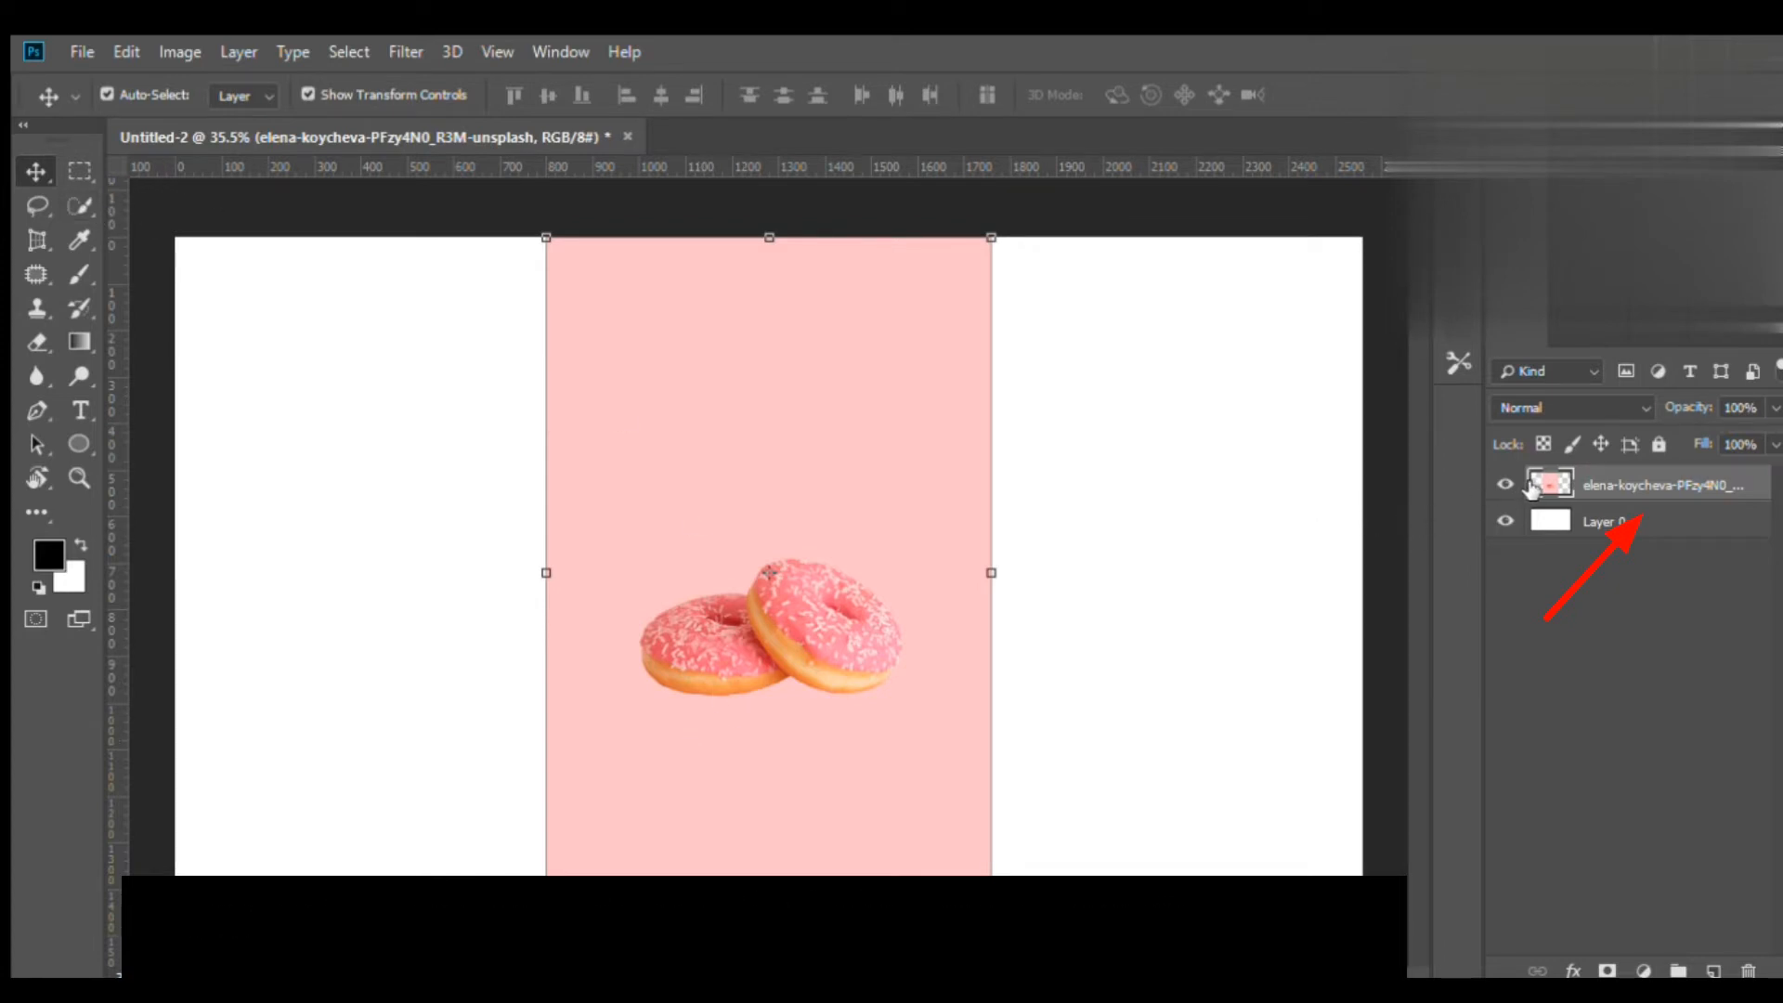
click(74, 204)
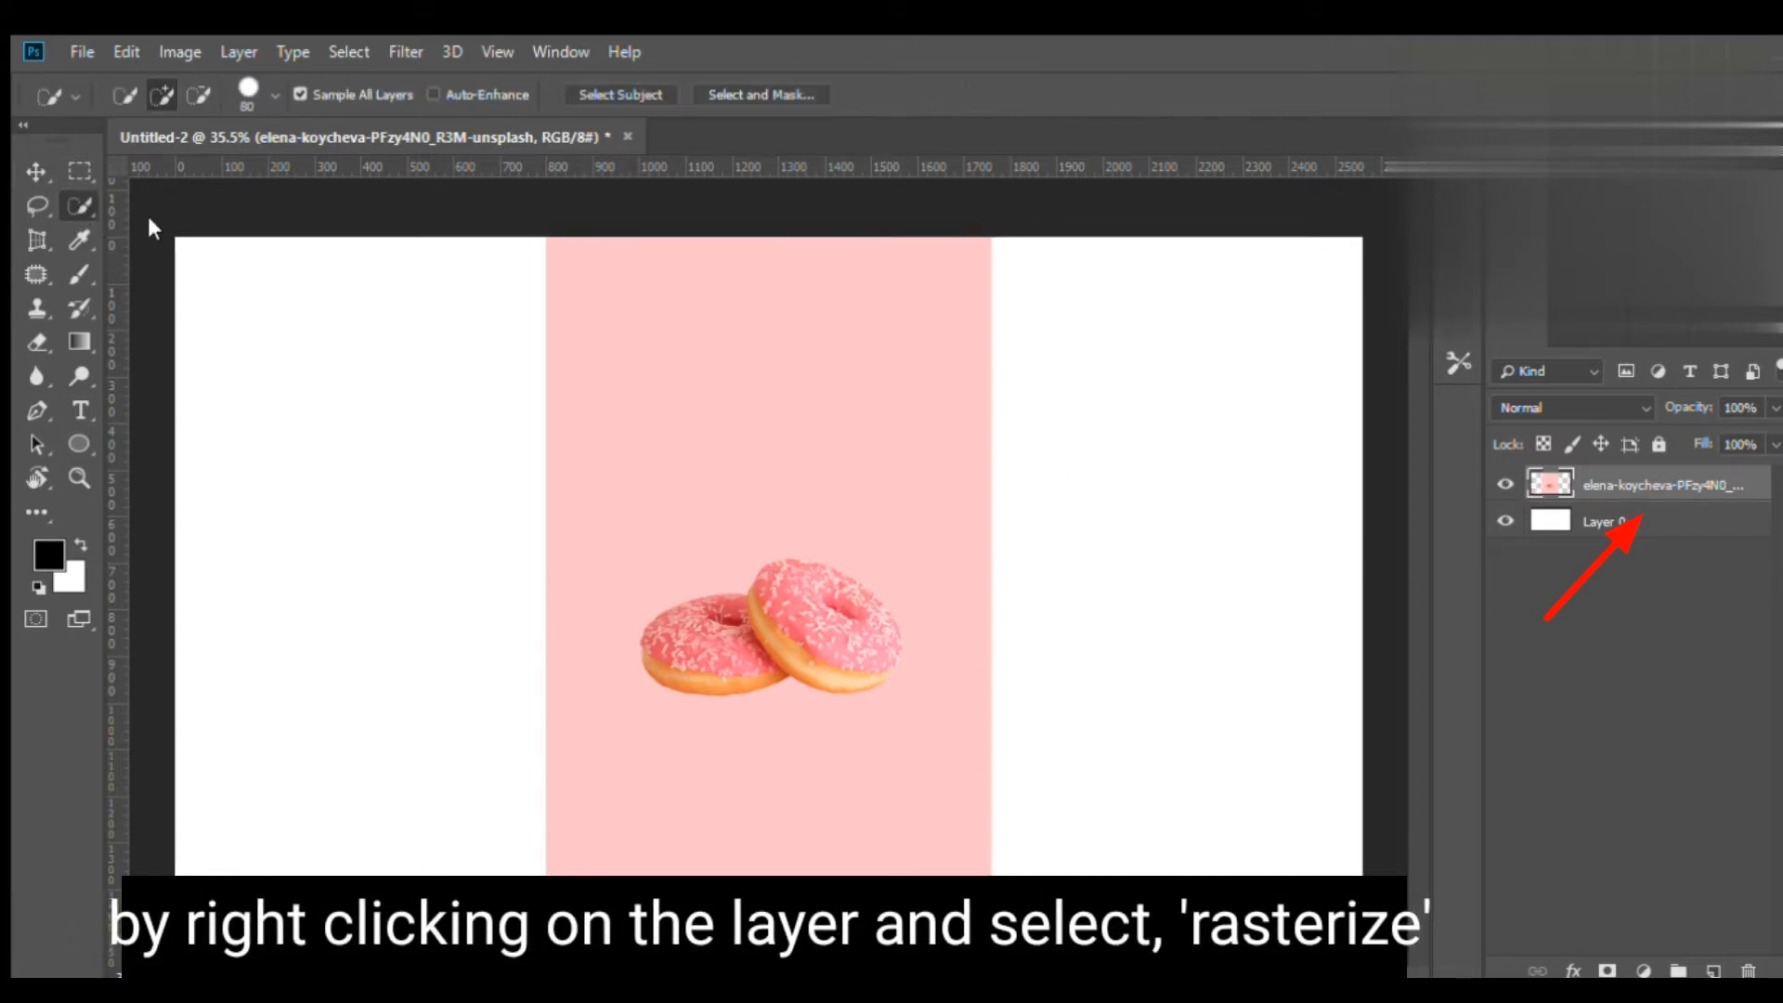
key(shift+w)
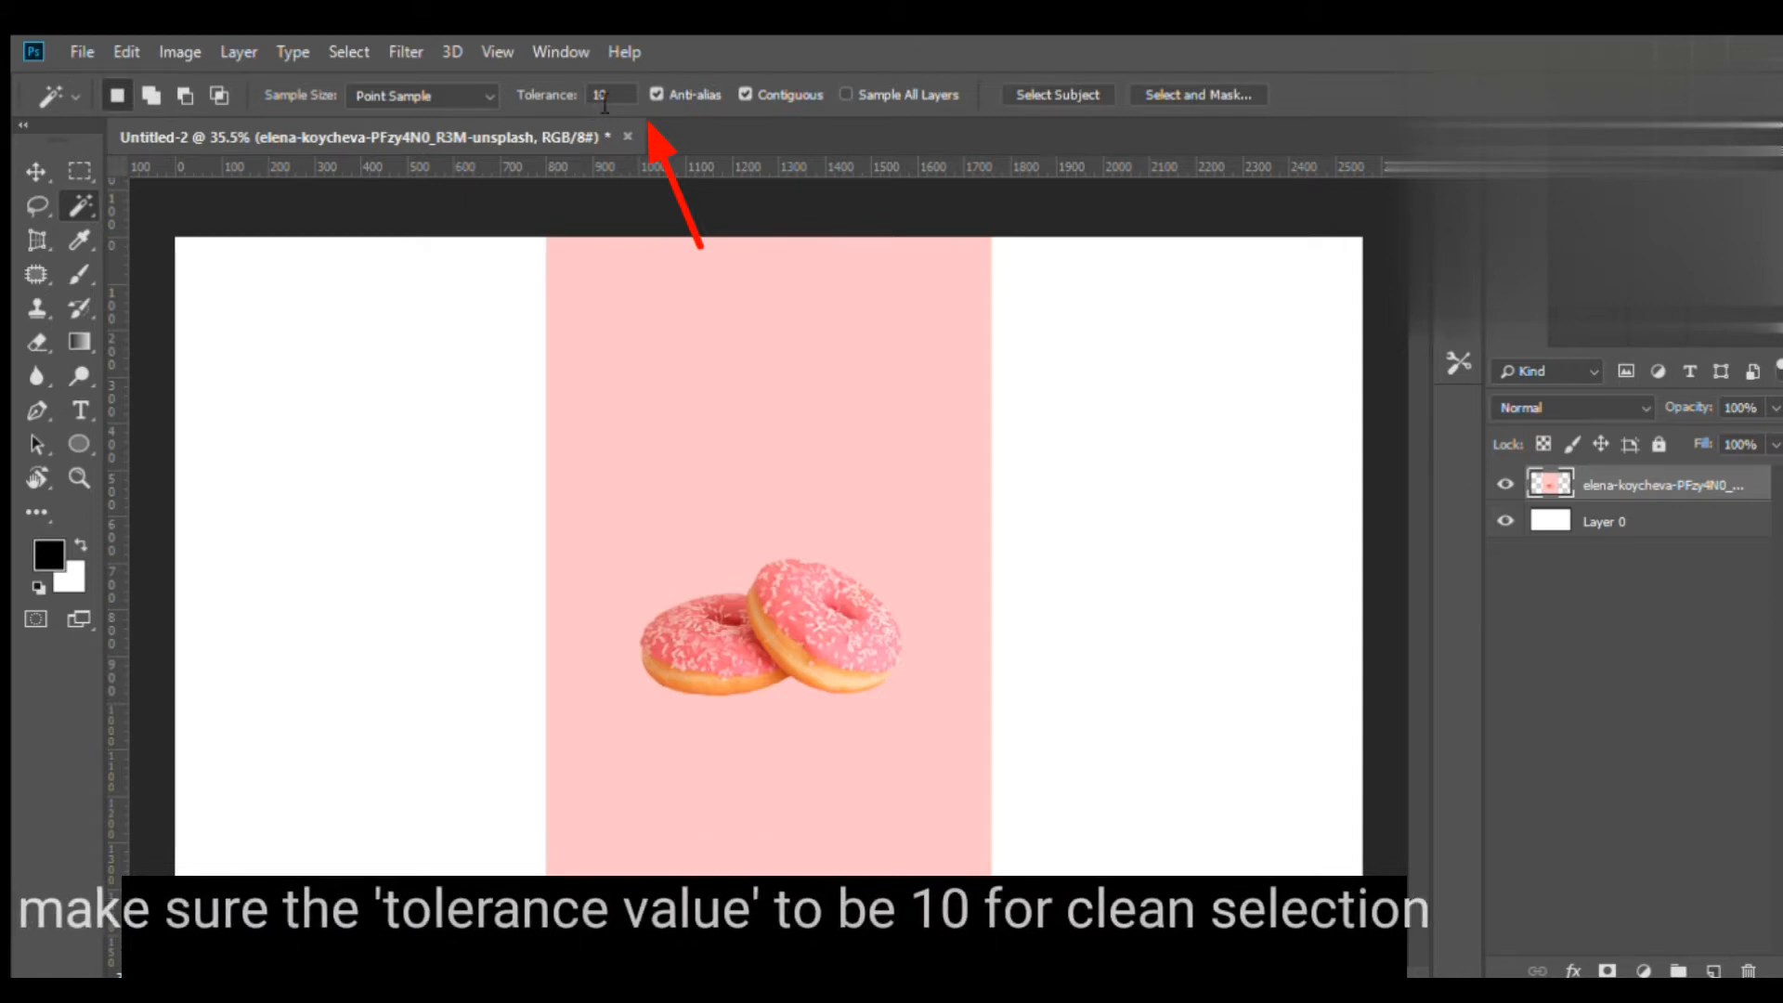
click(826, 363)
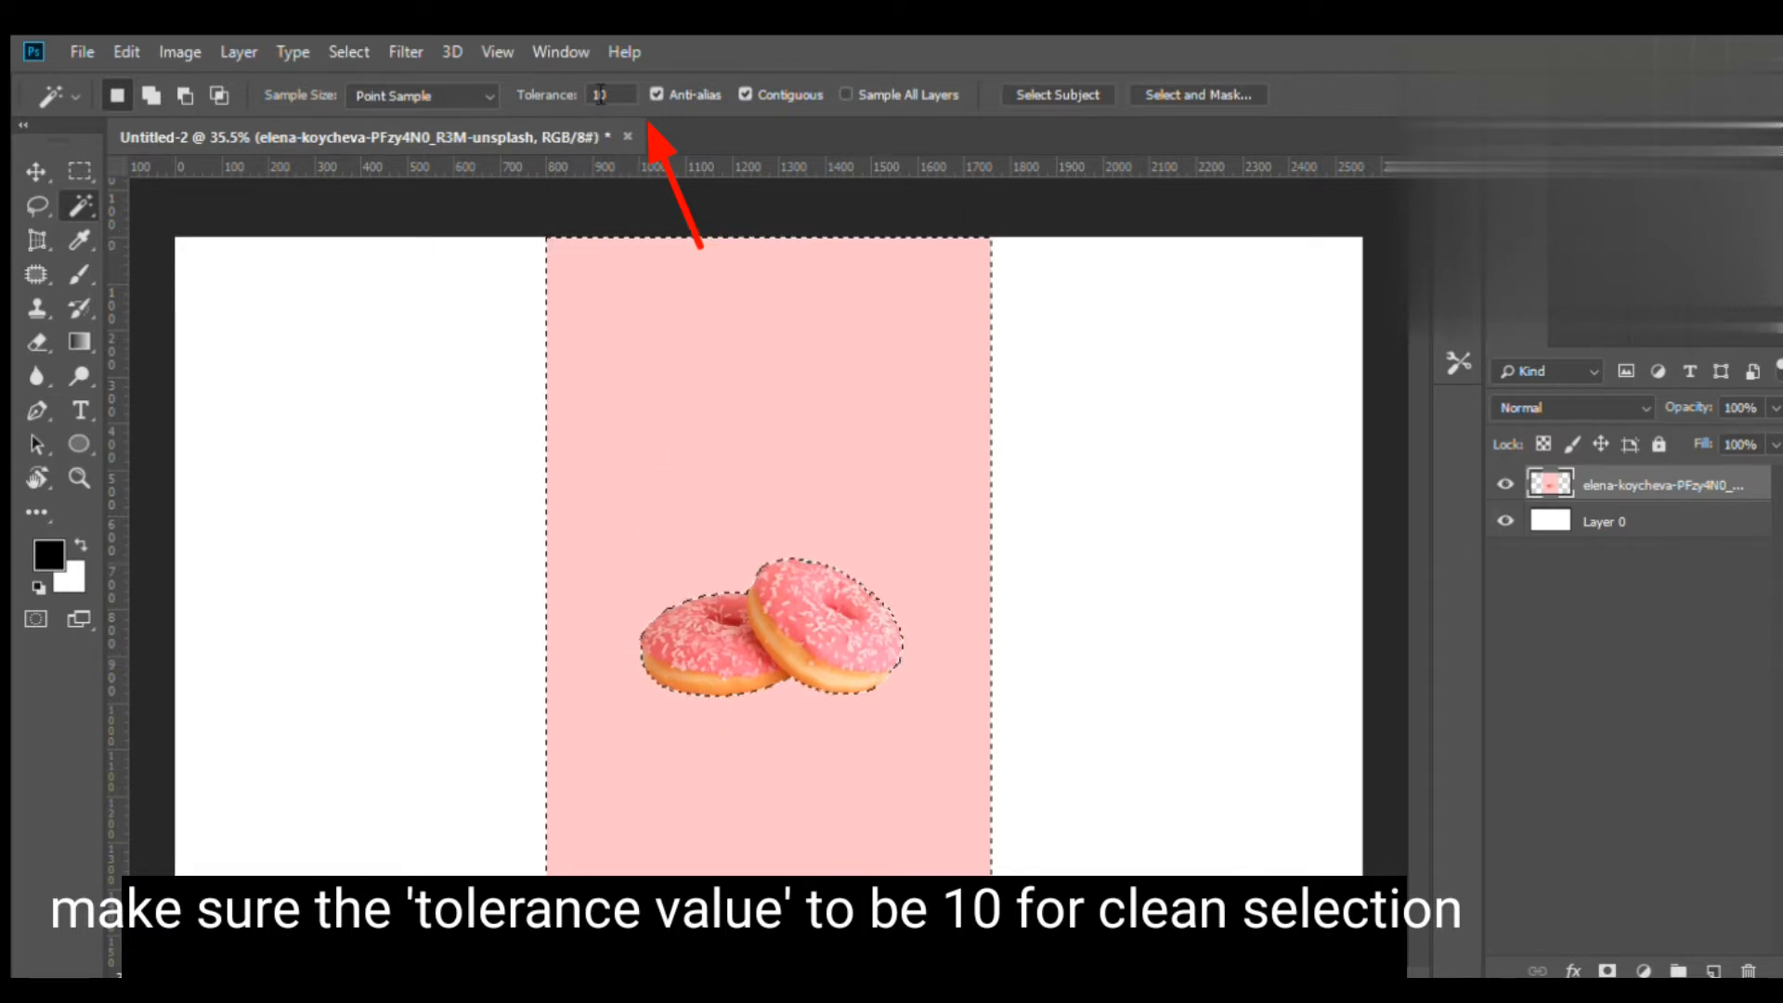
Try the background selection with a tolerance of 30, restore the tolerance to 10 and deselect
key(BackSpace)
key(BackSpace)
text(30)
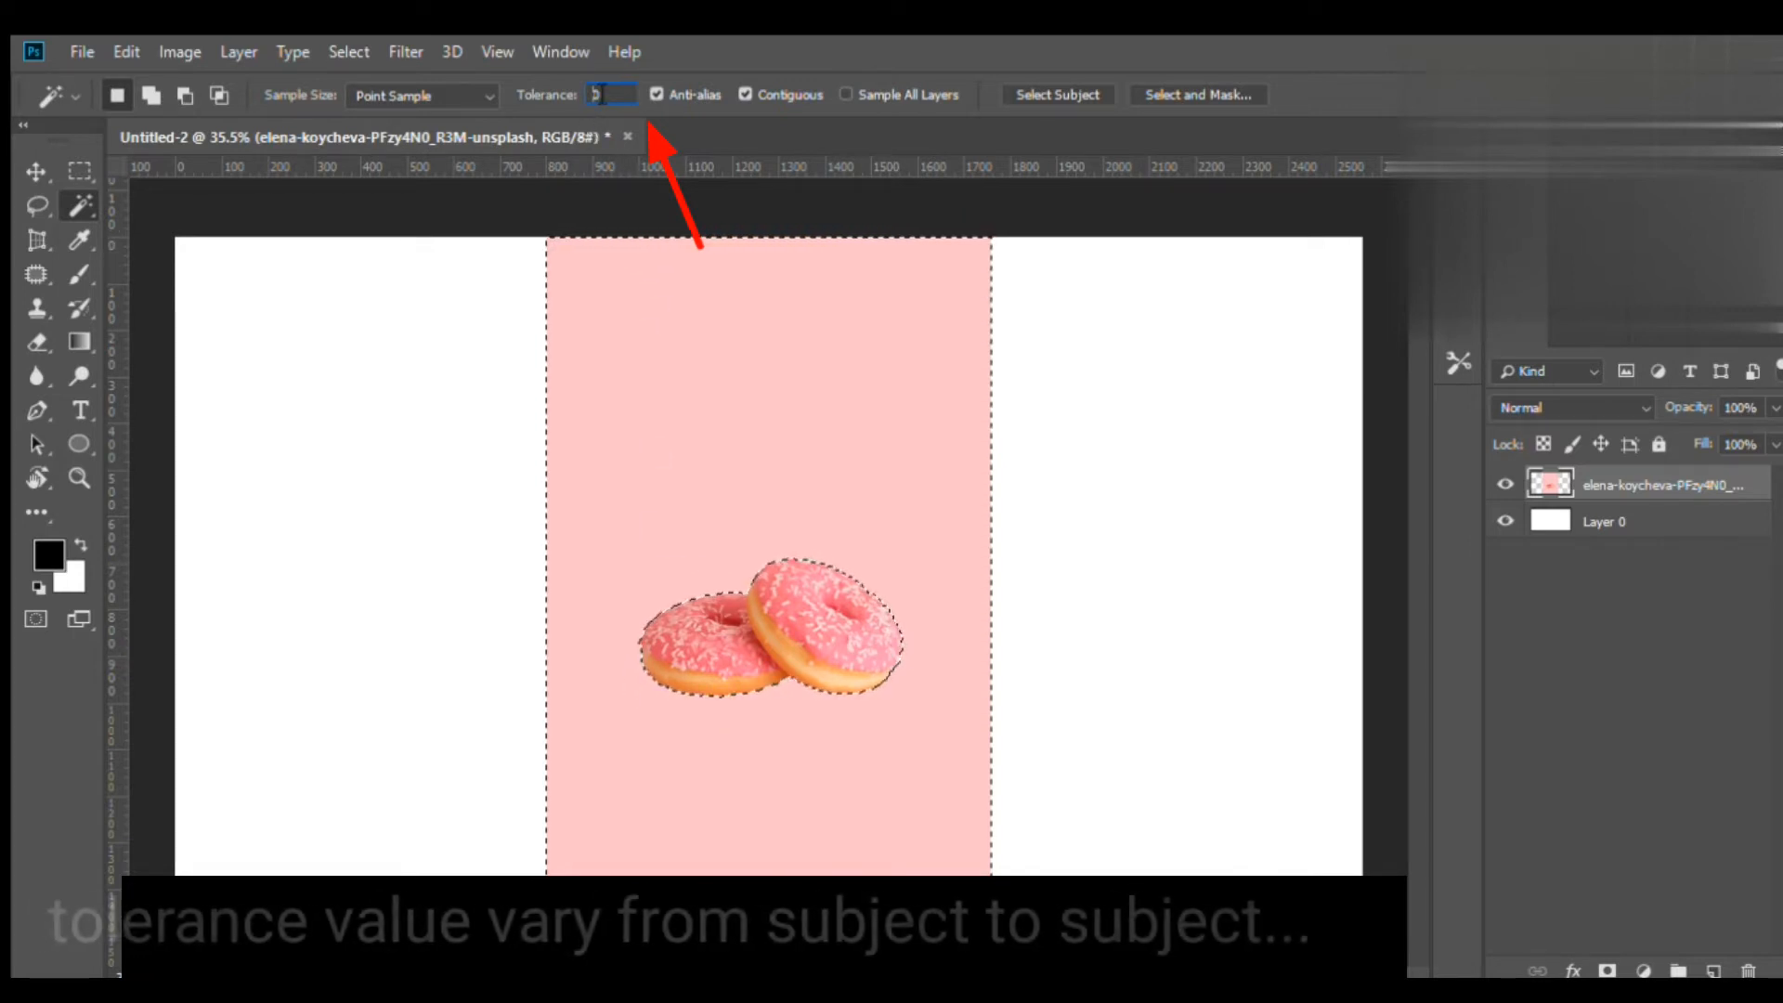
key(Return)
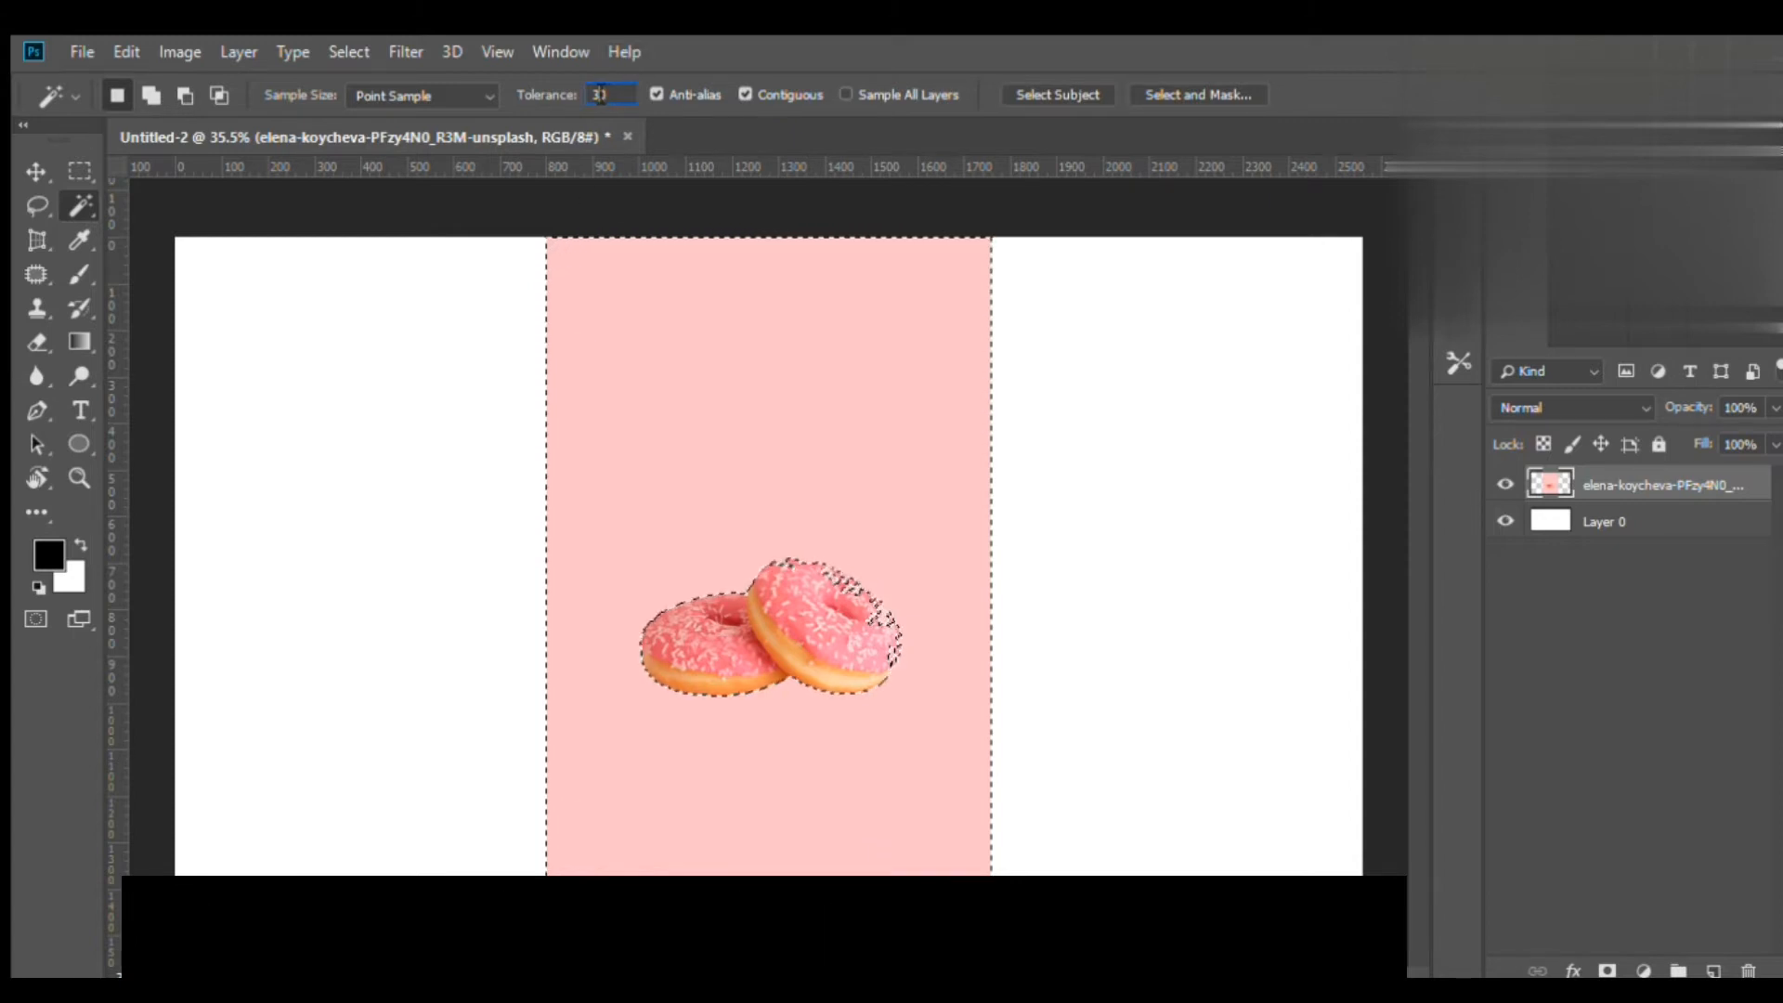
key(BackSpace)
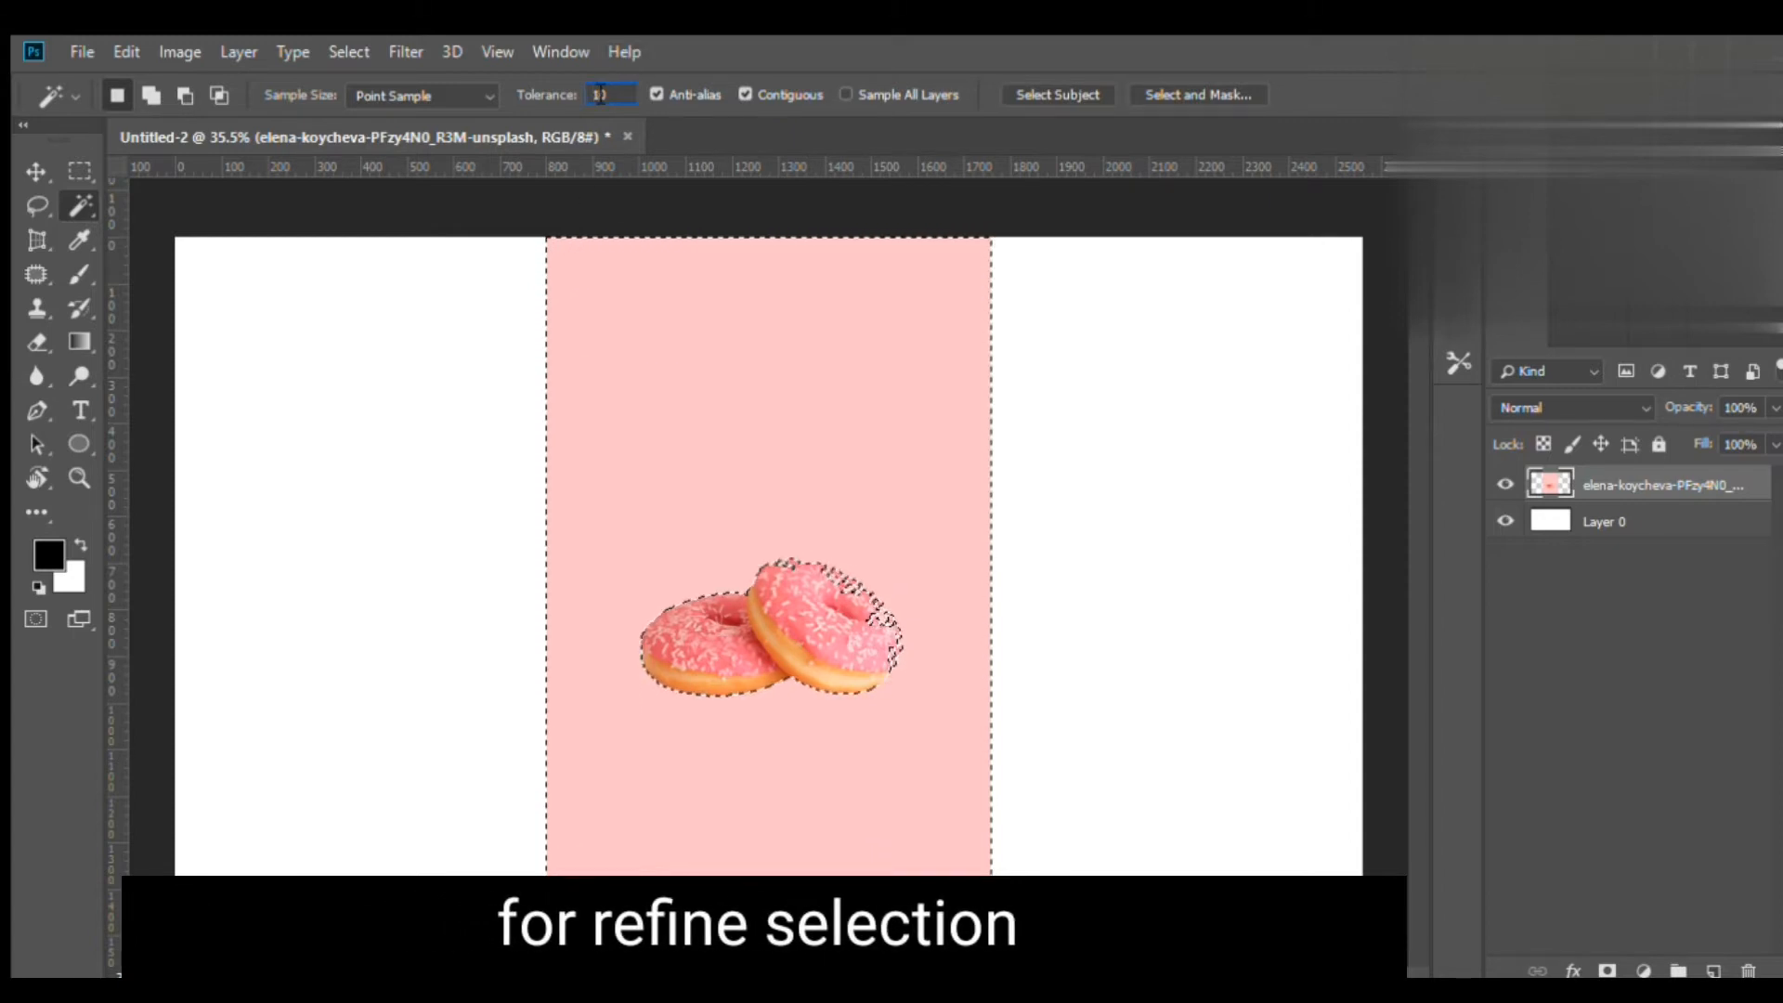
key(ctrl+d)
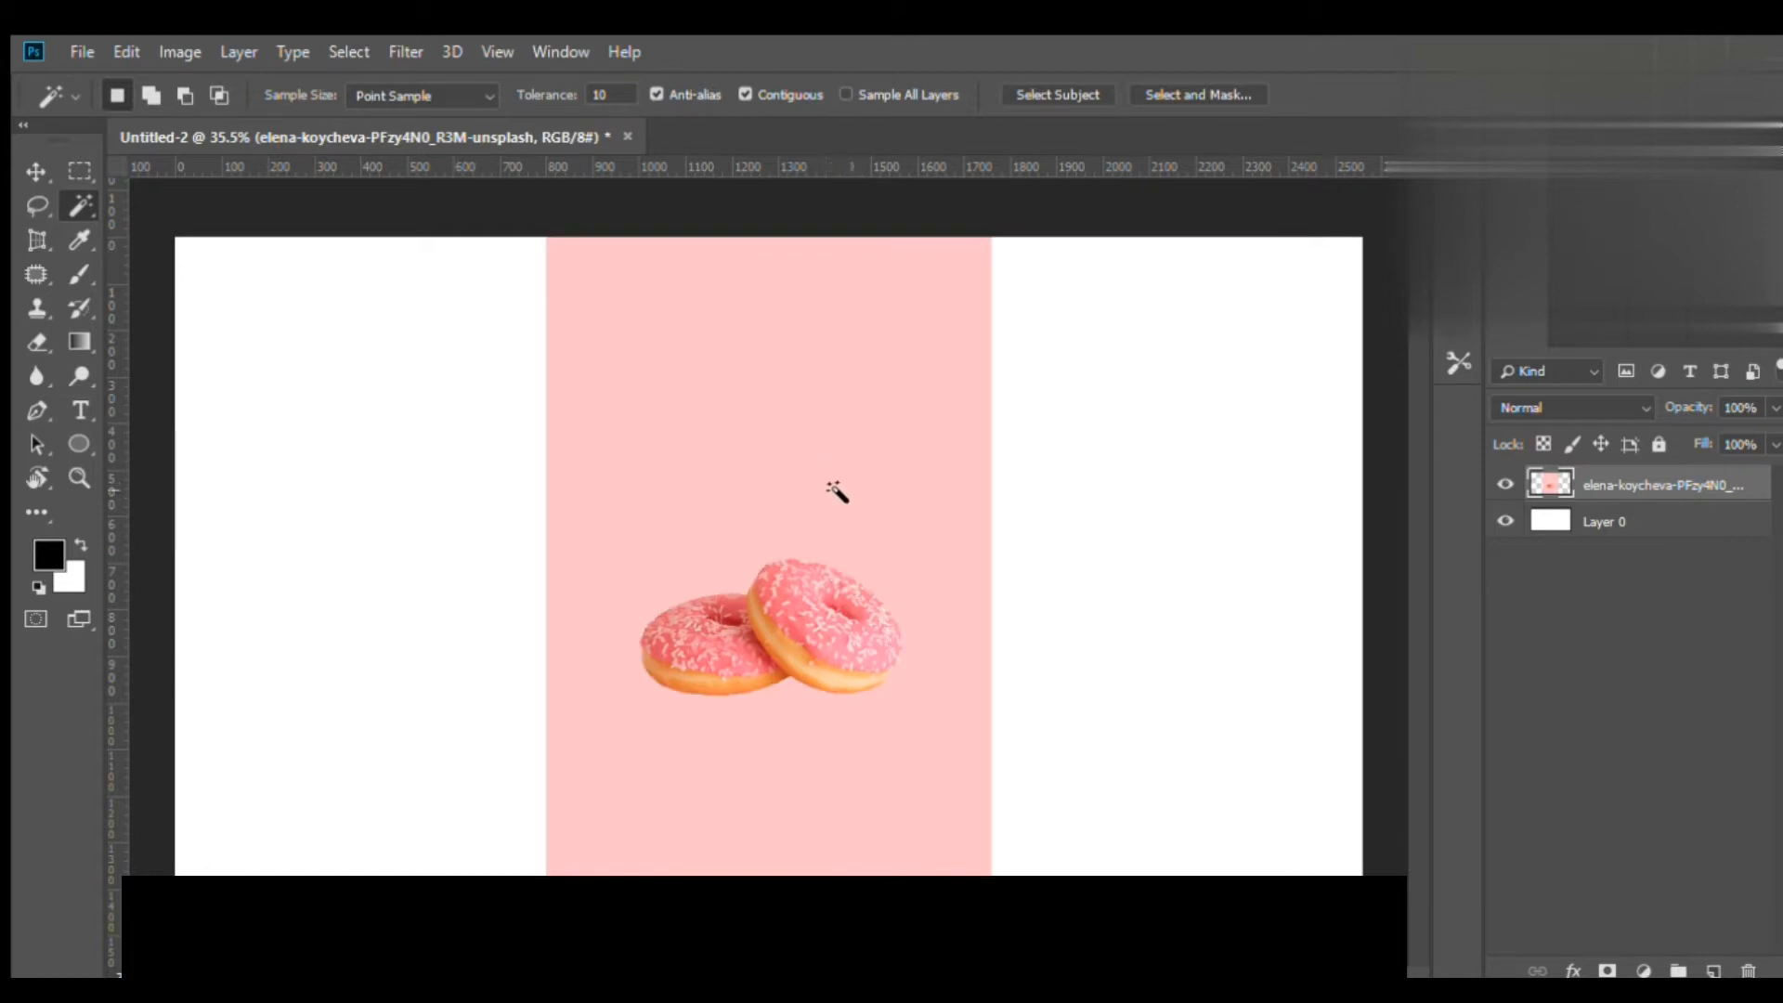
Select the pink background with the Magic Wand, delete it from the image layer and deselect
click(817, 492)
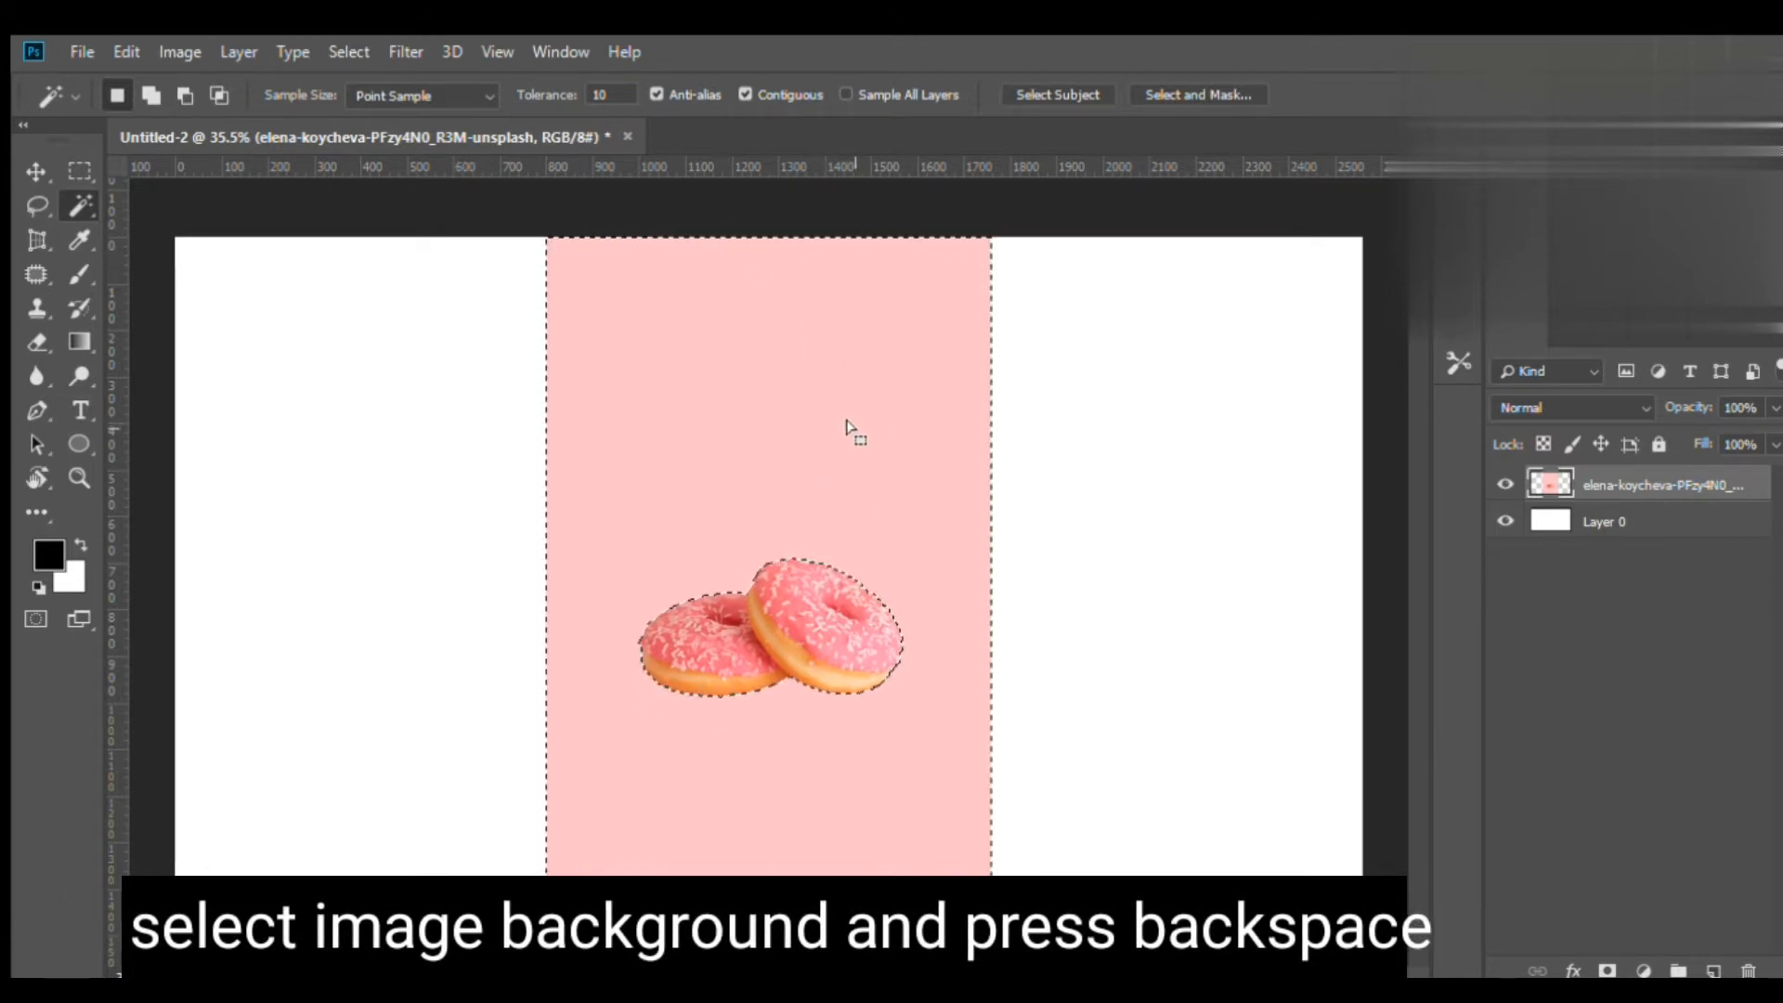
key(BackSpace)
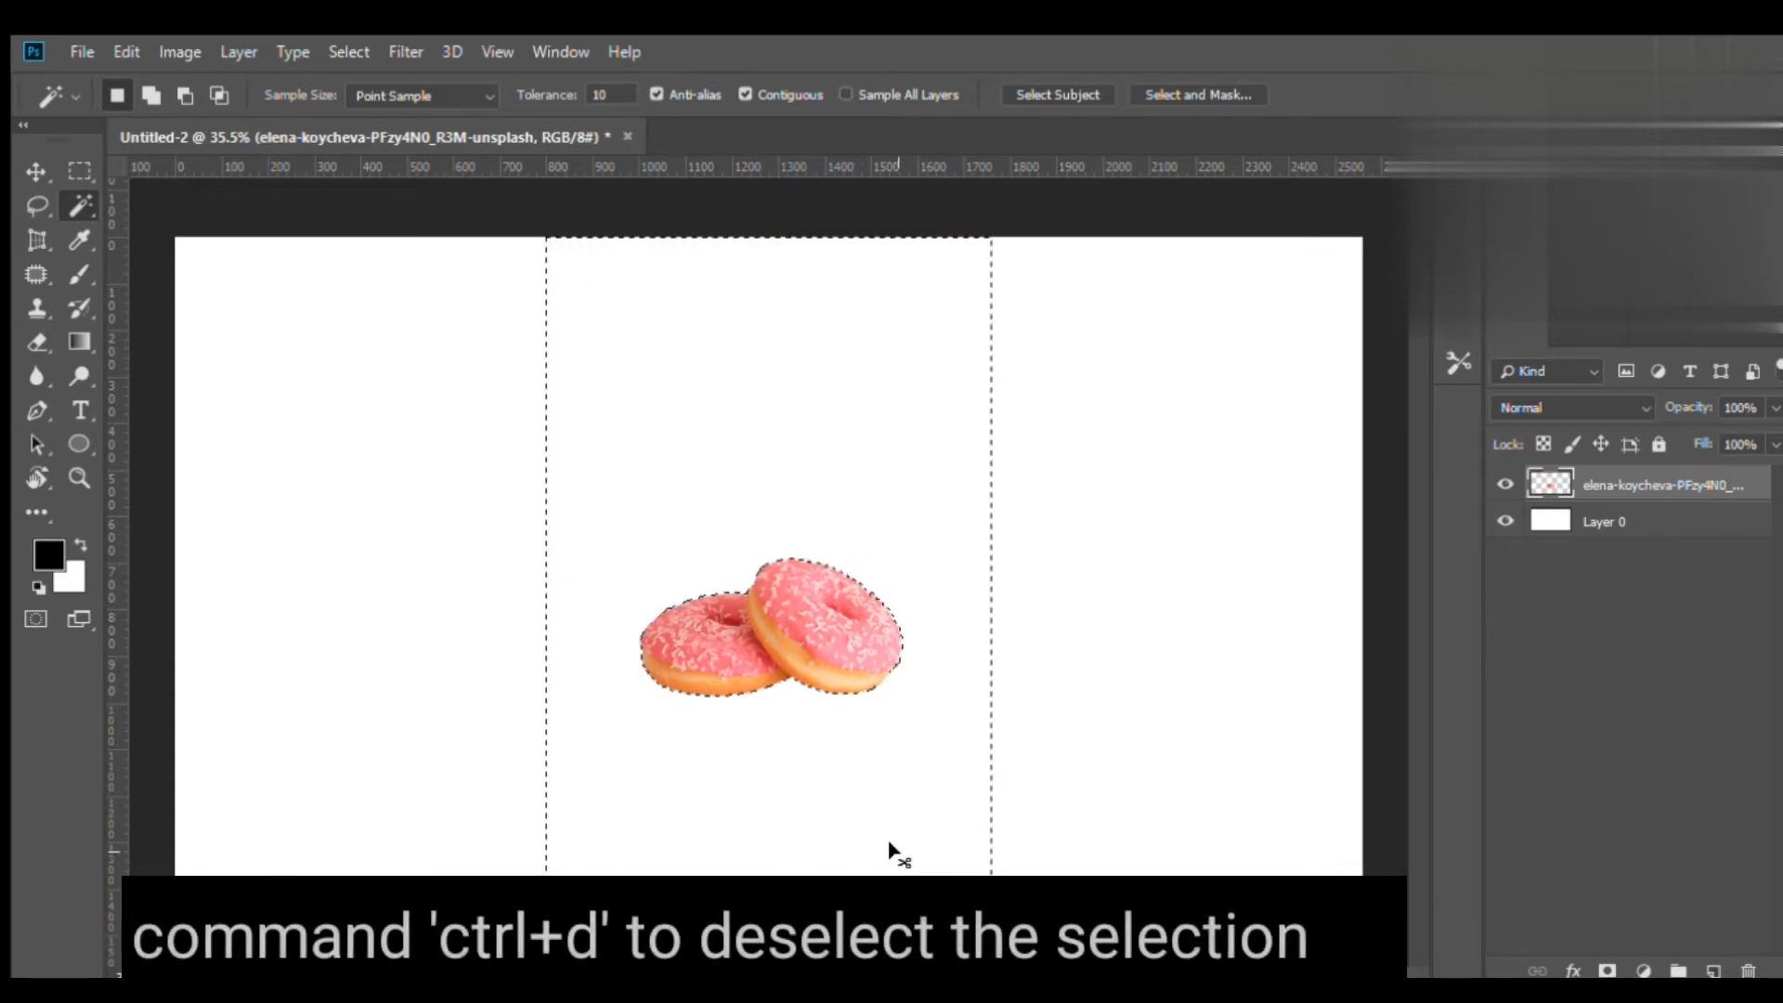
key(ctrl+d)
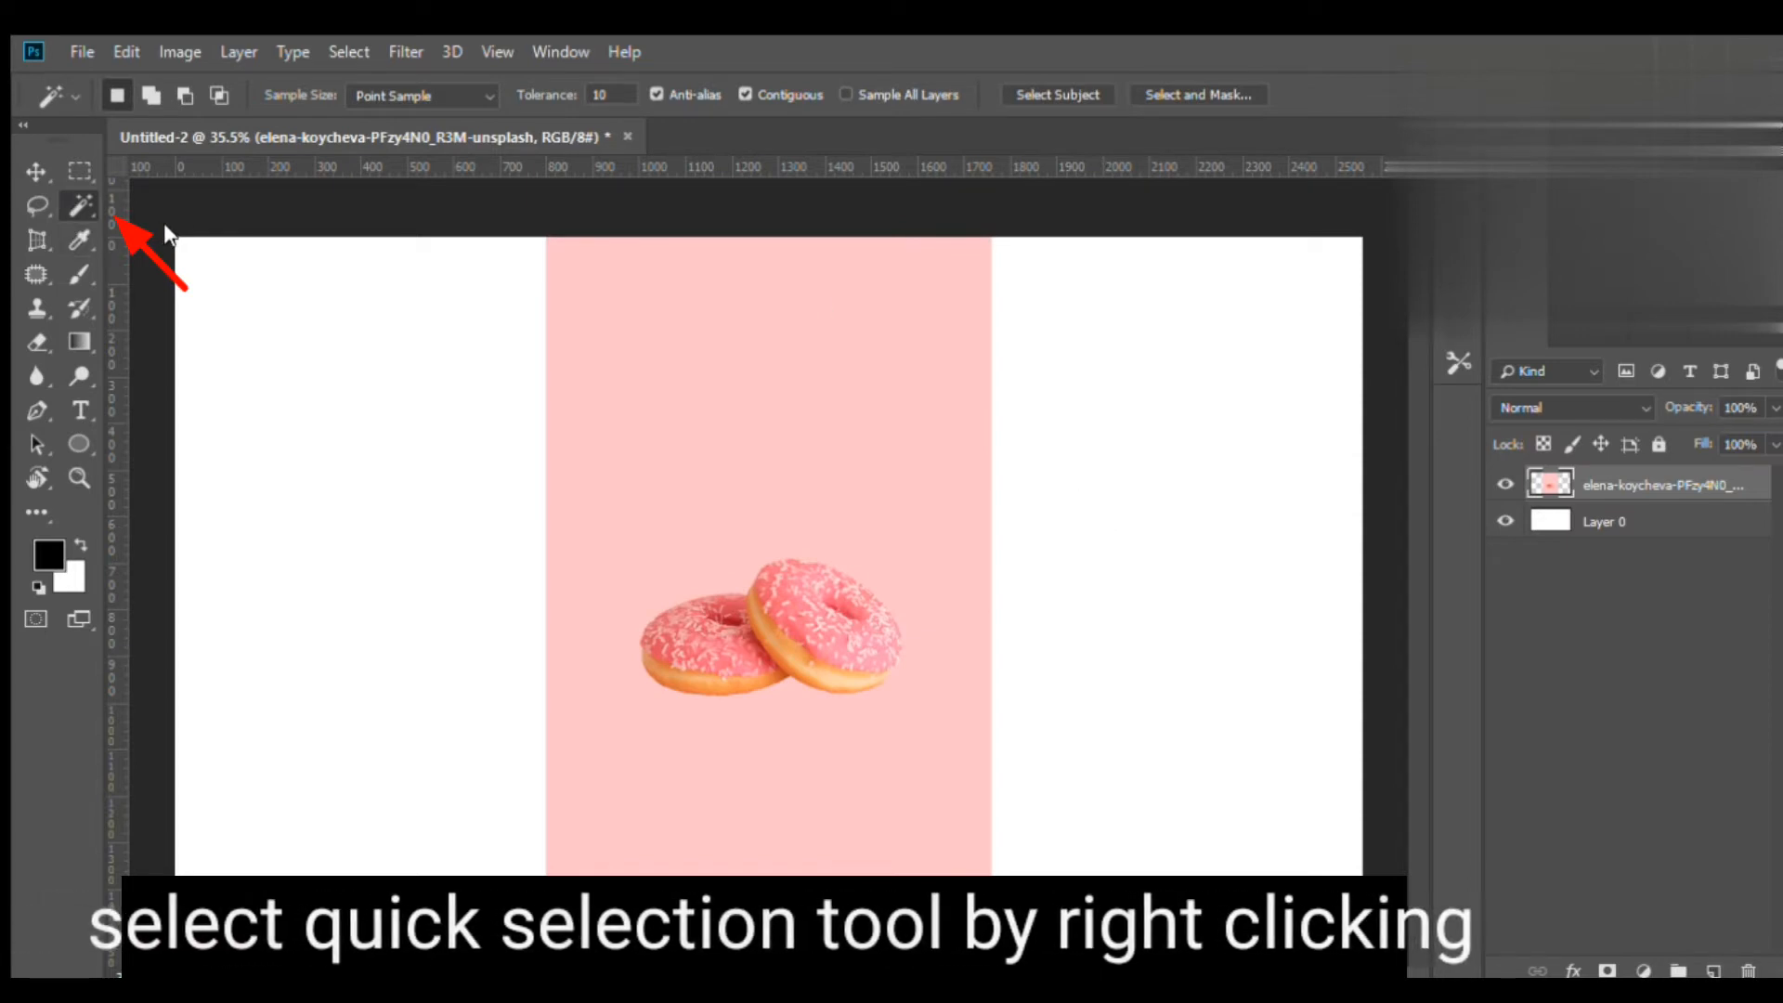
Activate the Quick Selection tool and adjust its brush size to 70
click(153, 193)
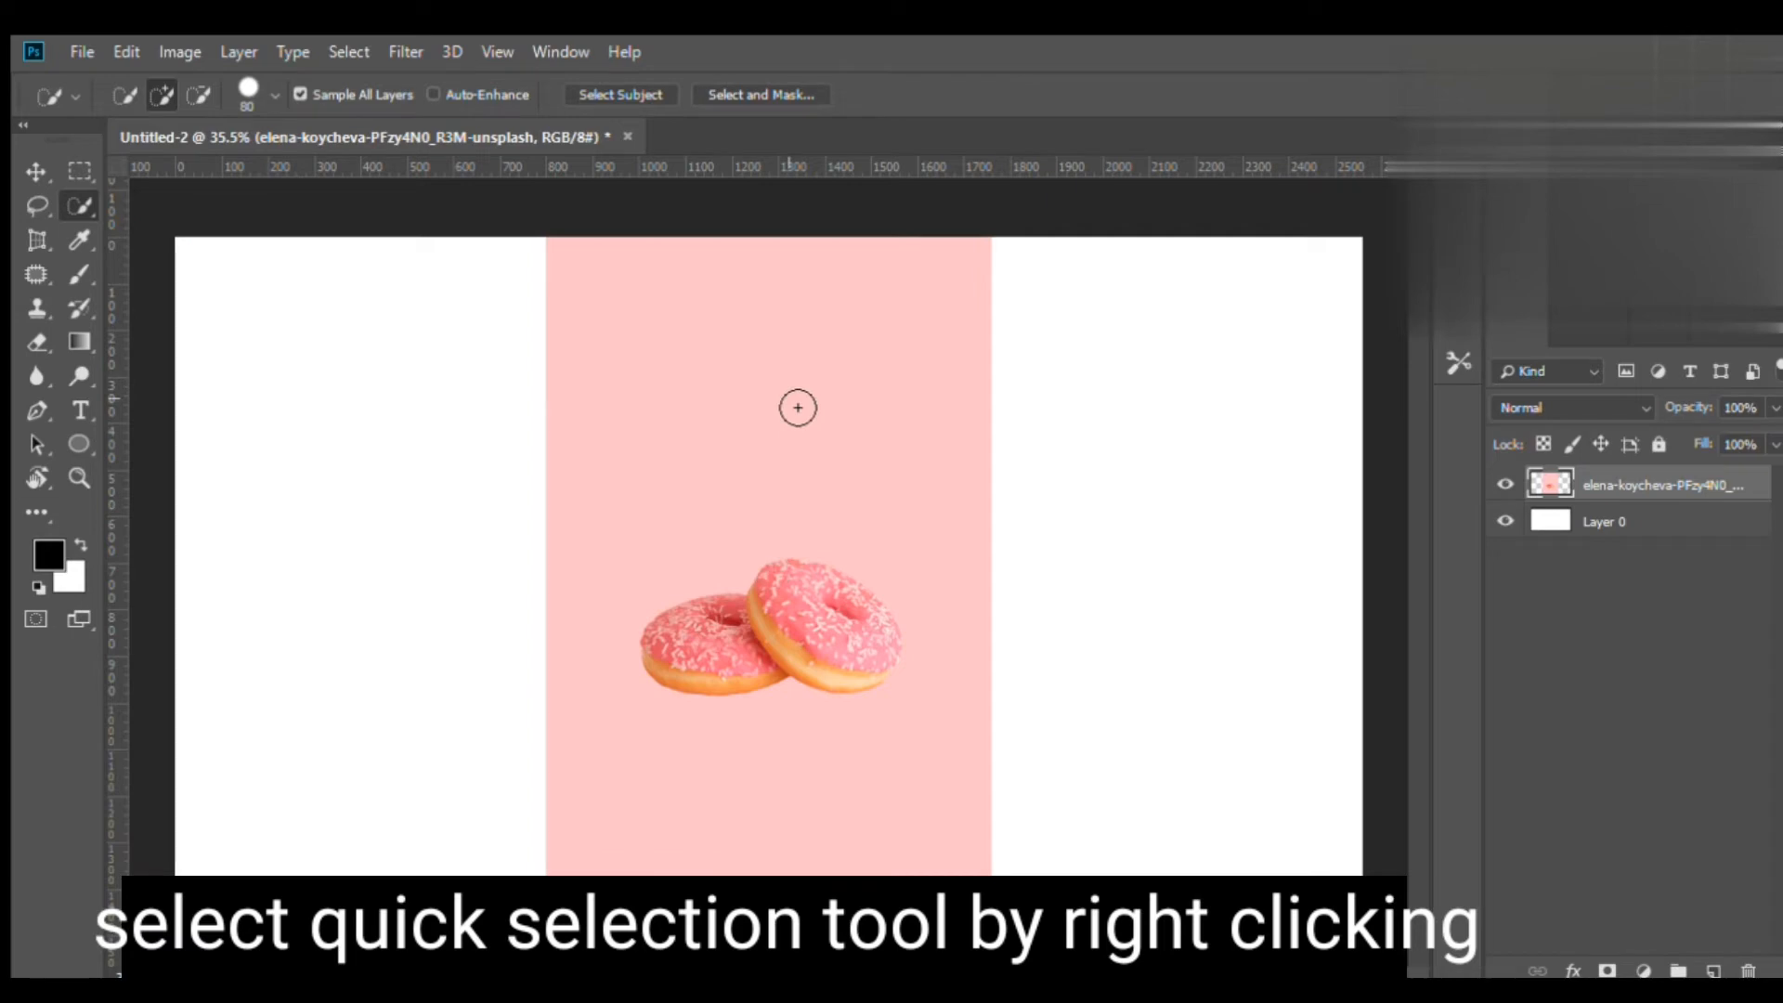
key(bracketright)
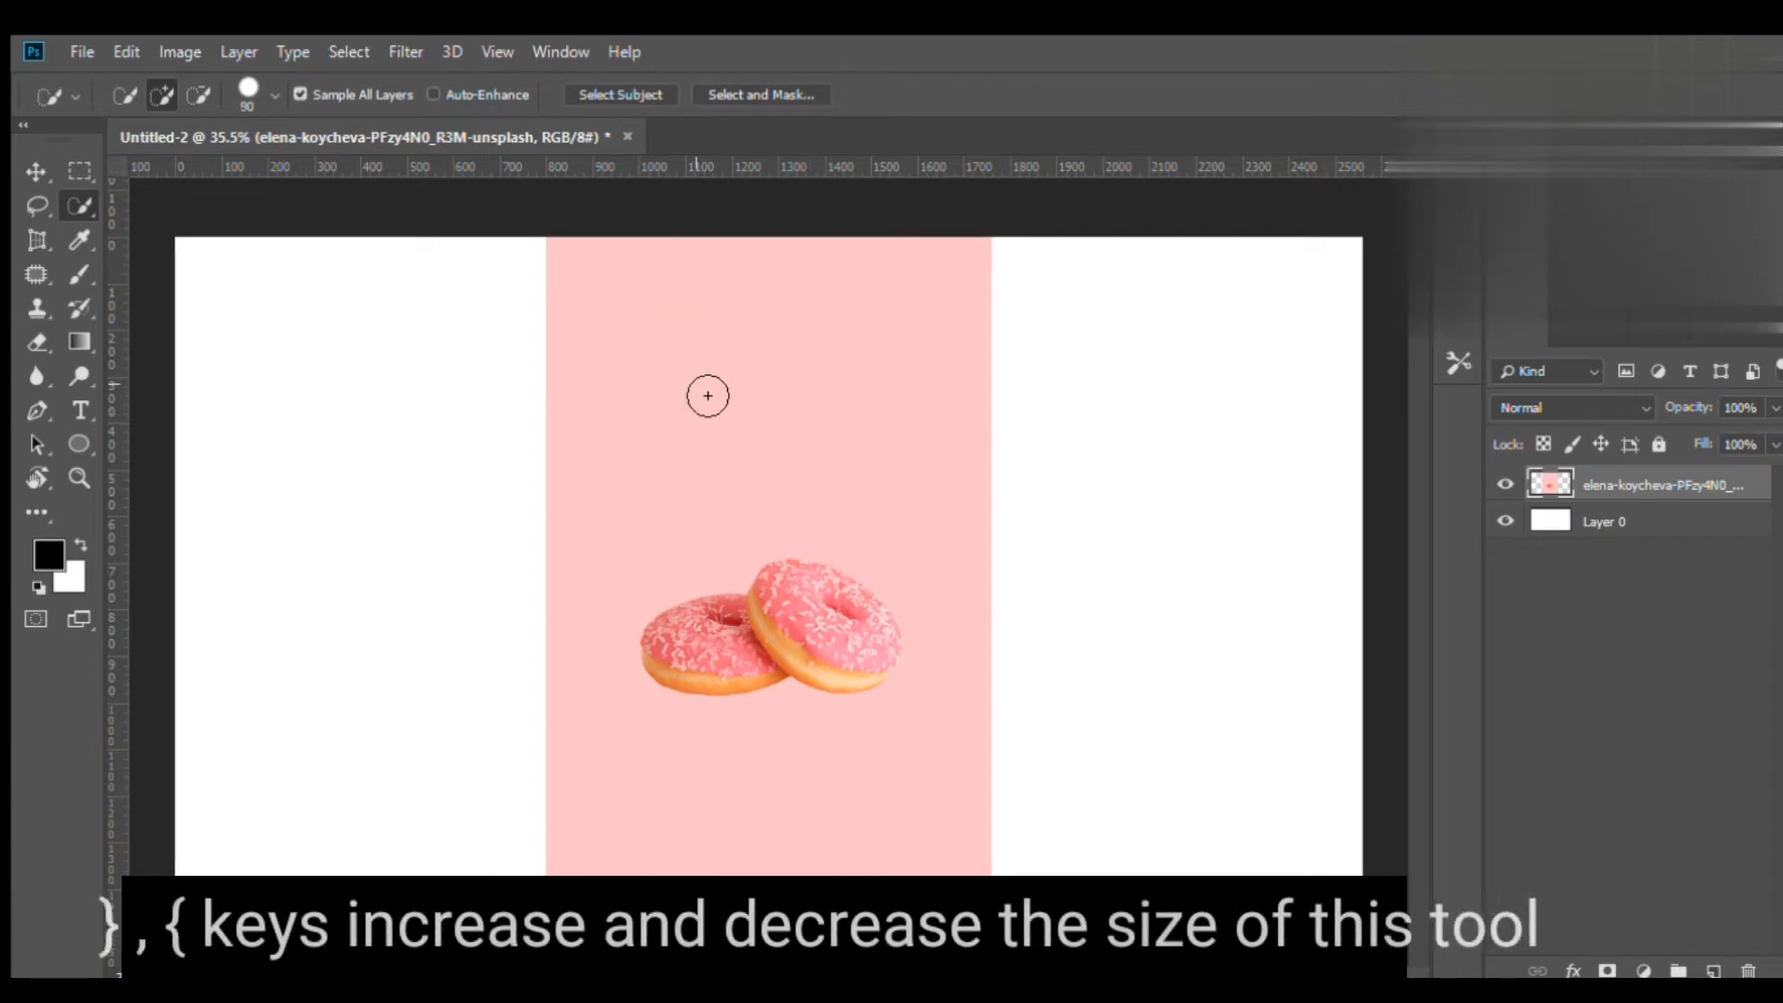
key(bracketright)
key(bracketright)
key(bracketright)
key(bracketright)
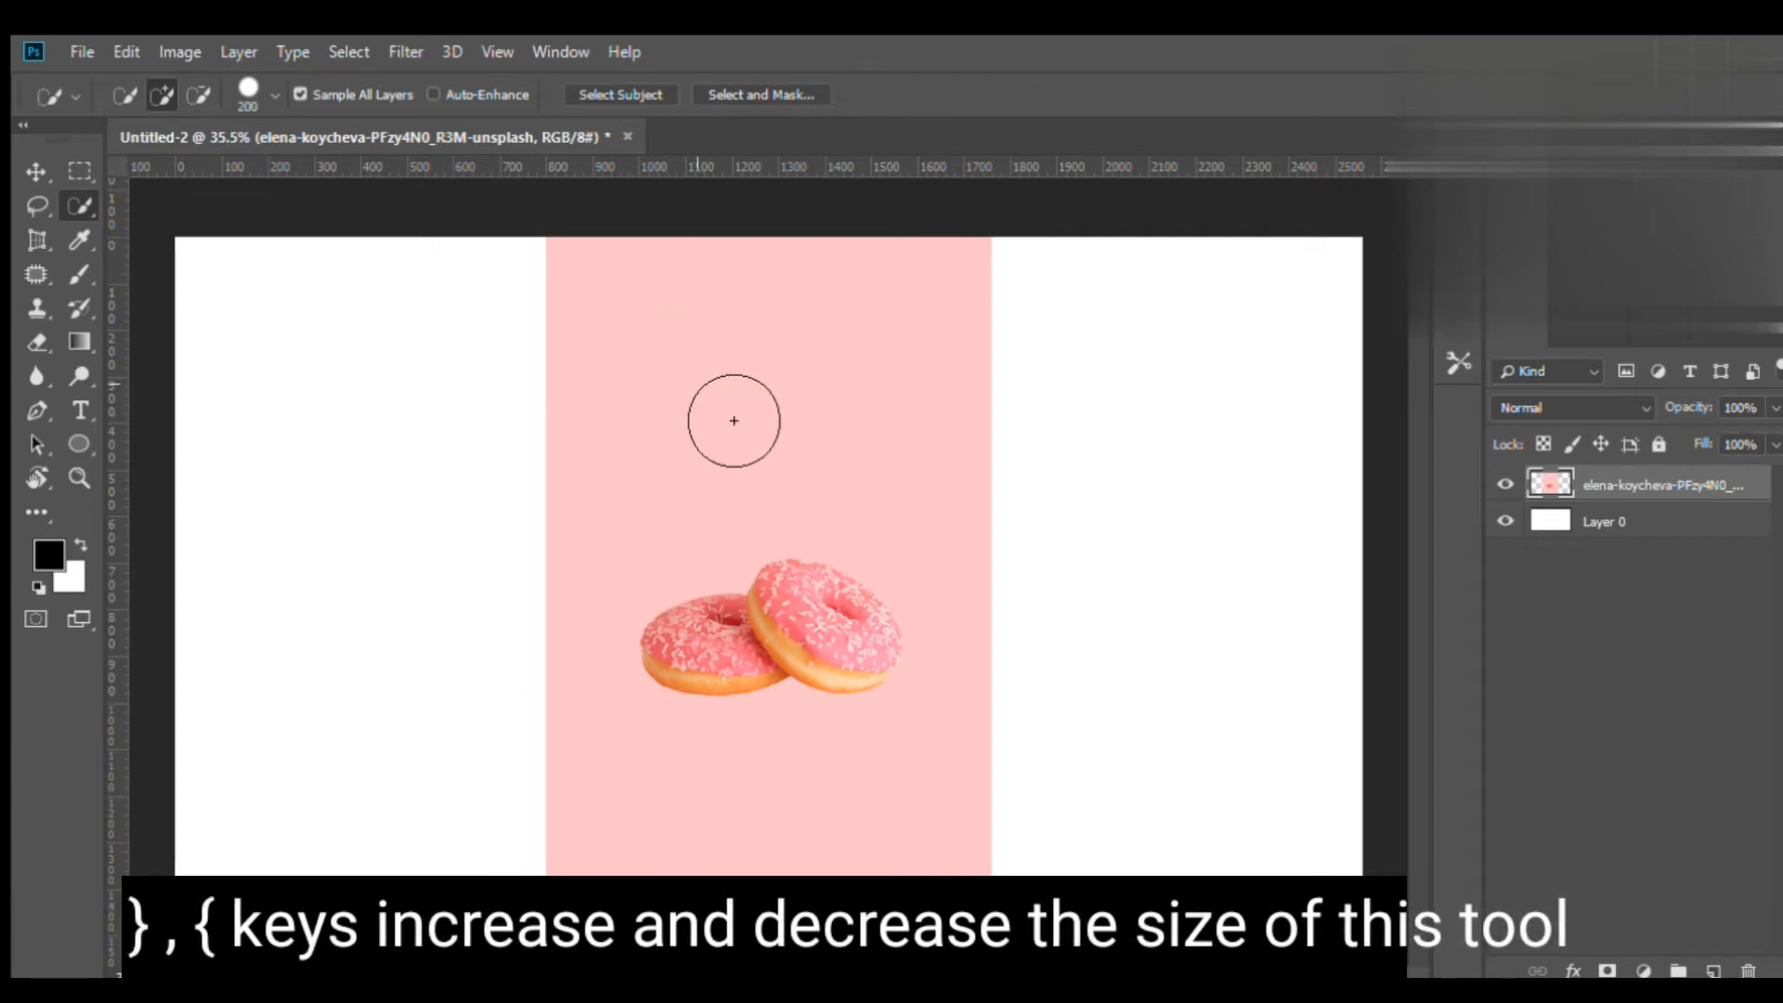
key(bracketleft)
key(bracketleft)
key(bracketleft)
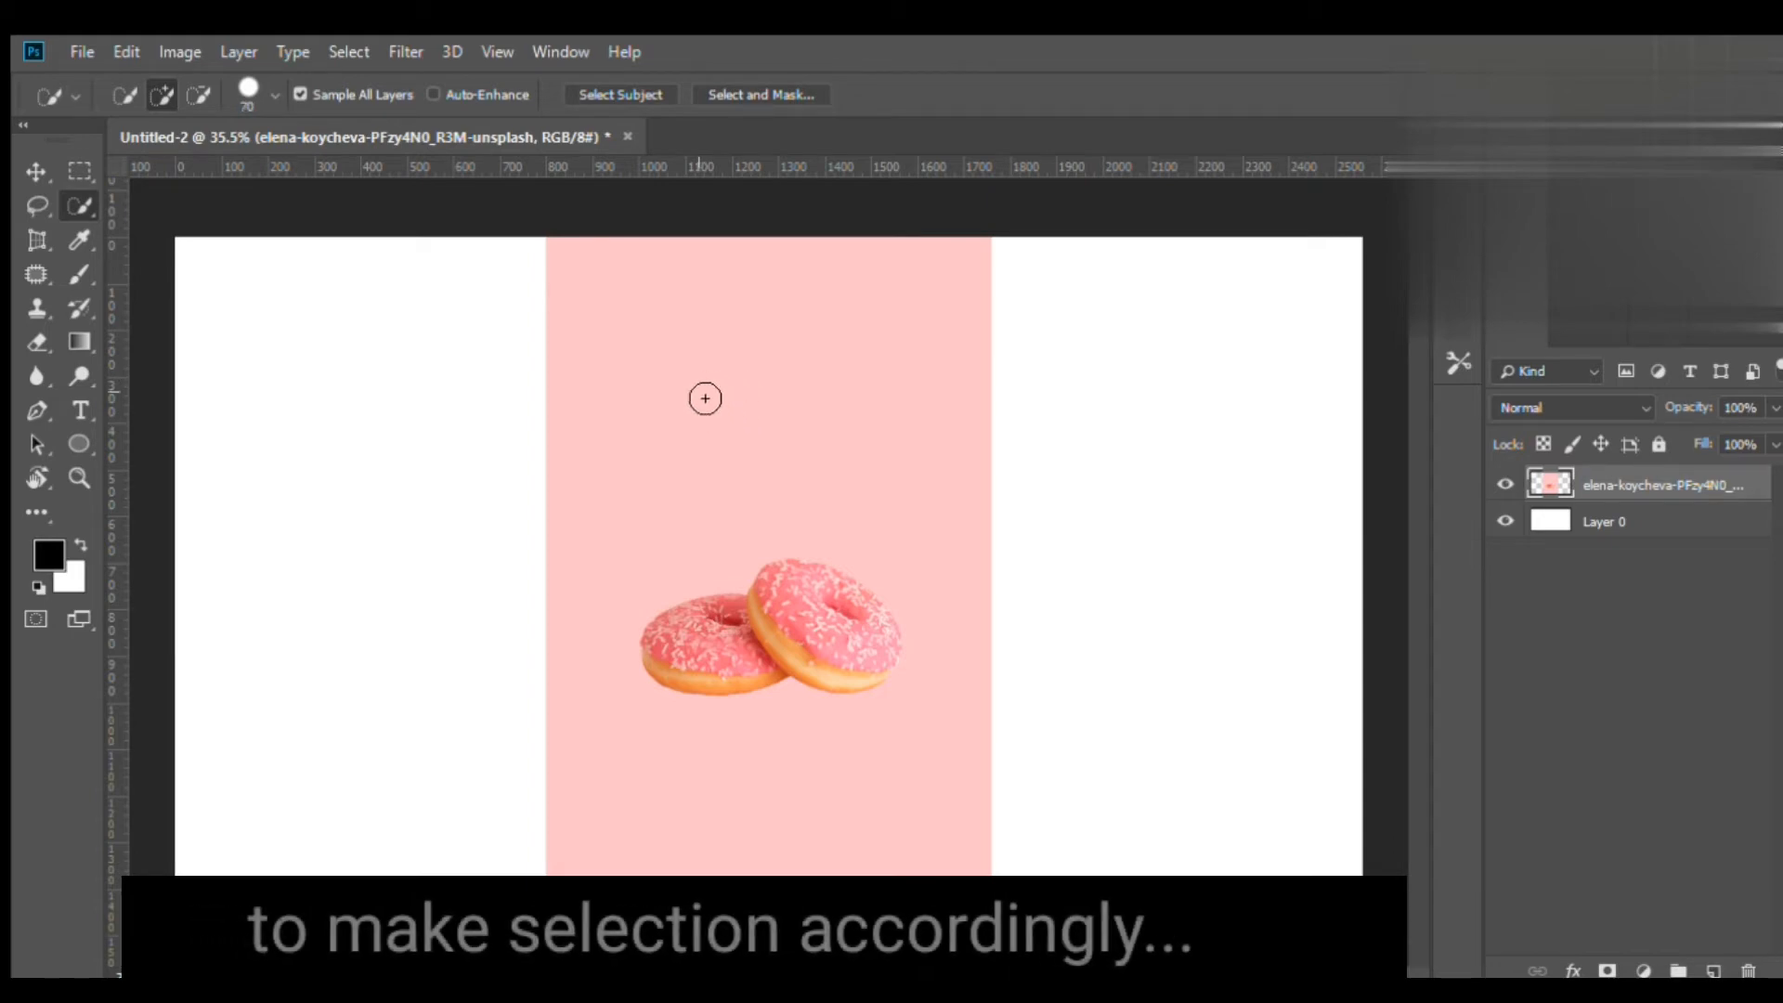
key(bracketleft)
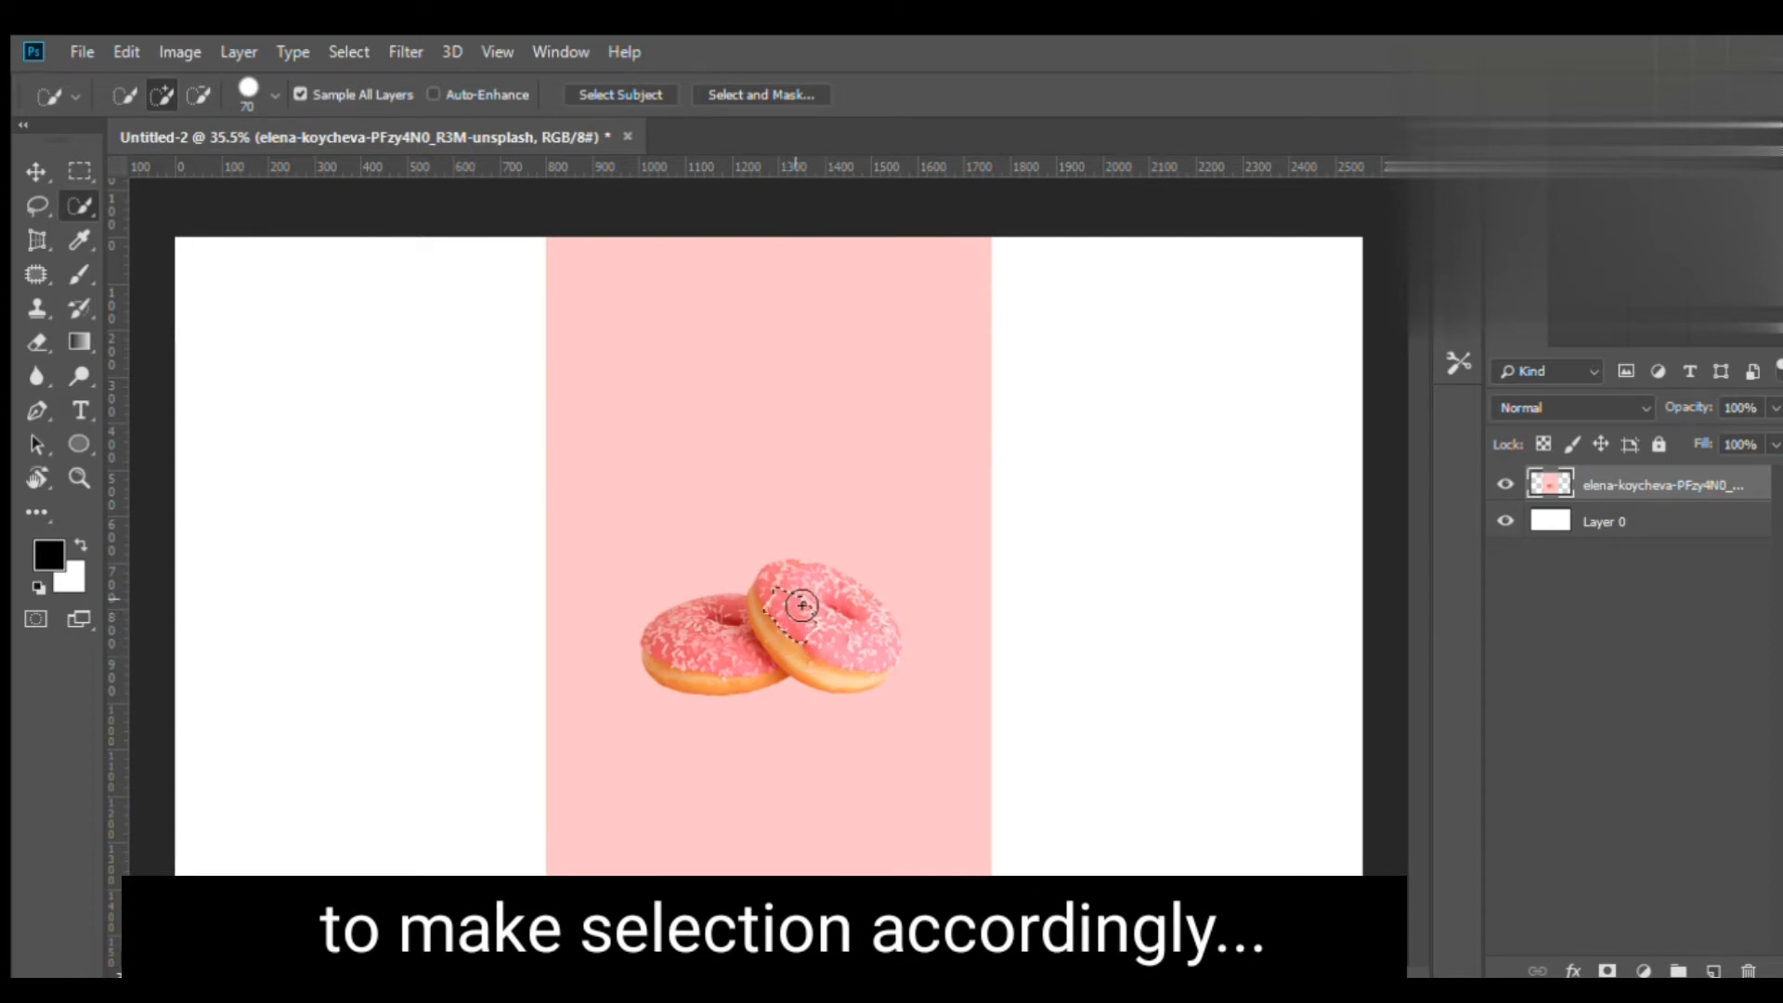
Brush a Quick Selection over both doughnuts and subtract the excess background near the front doughnut's lower-right edge
mouse_move(802, 605)
mouse_down()
mouse_move(780, 594)
mouse_move(856, 605)
mouse_move(884, 637)
mouse_move(737, 653)
mouse_up()
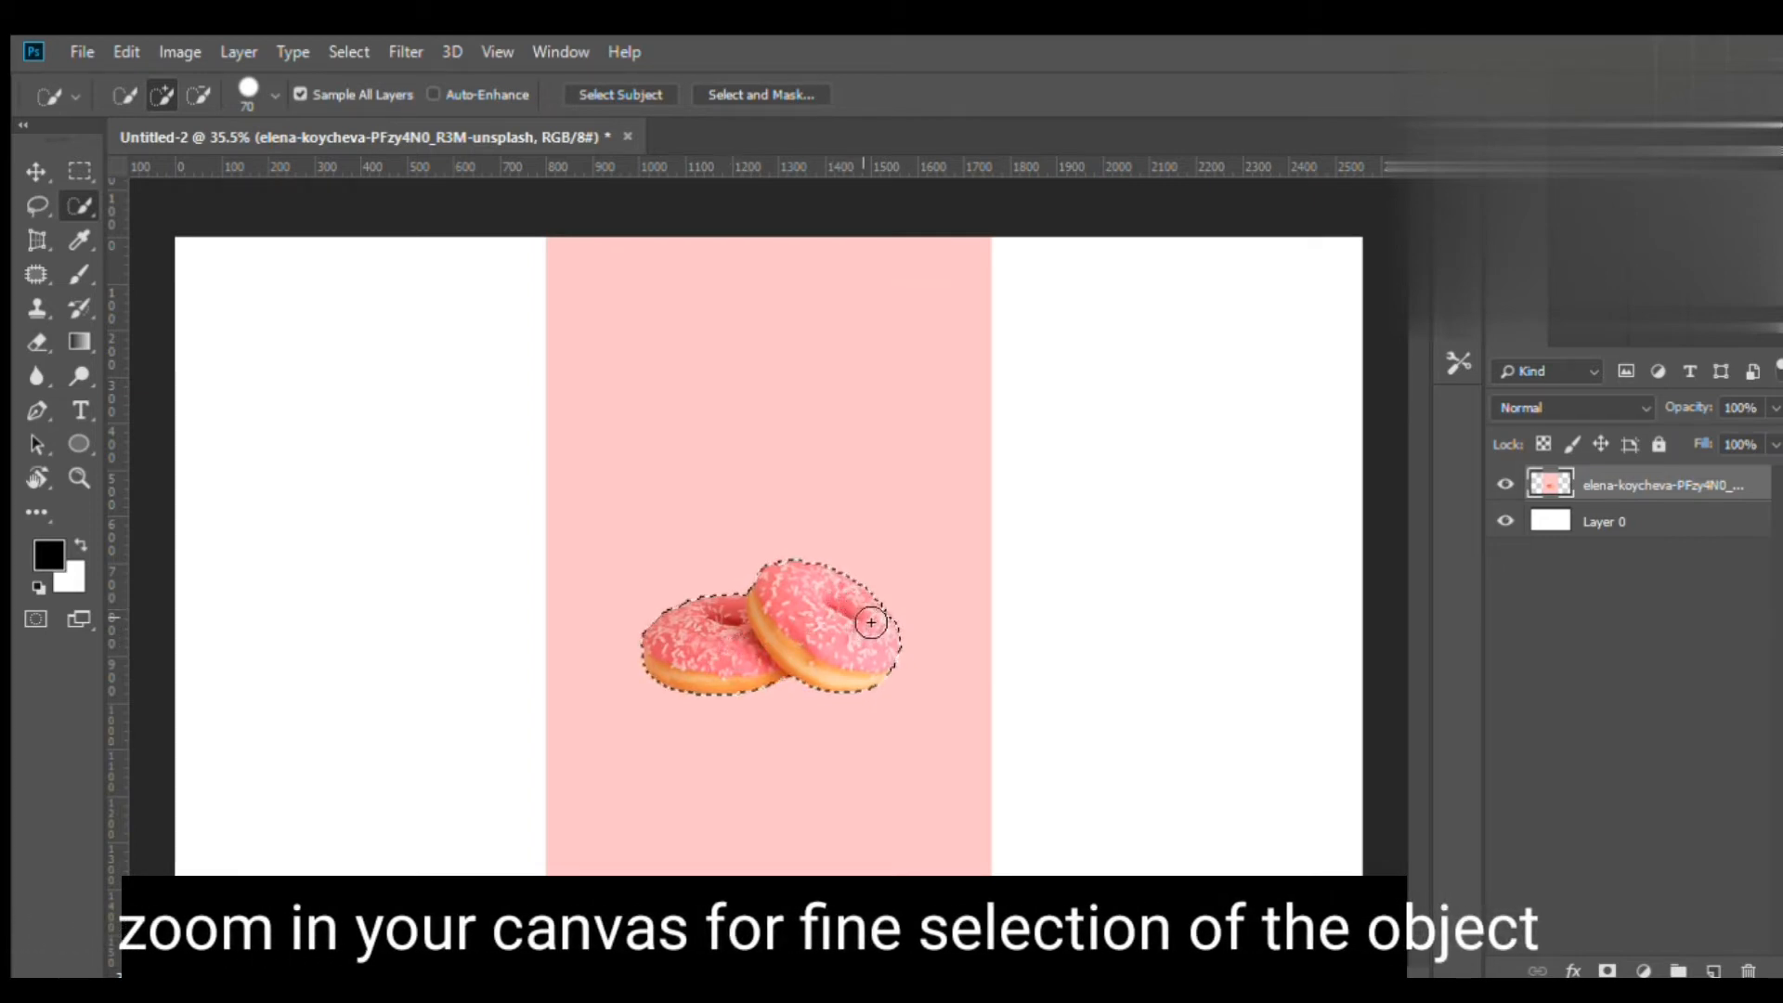
scroll(799, 716, up, 4)
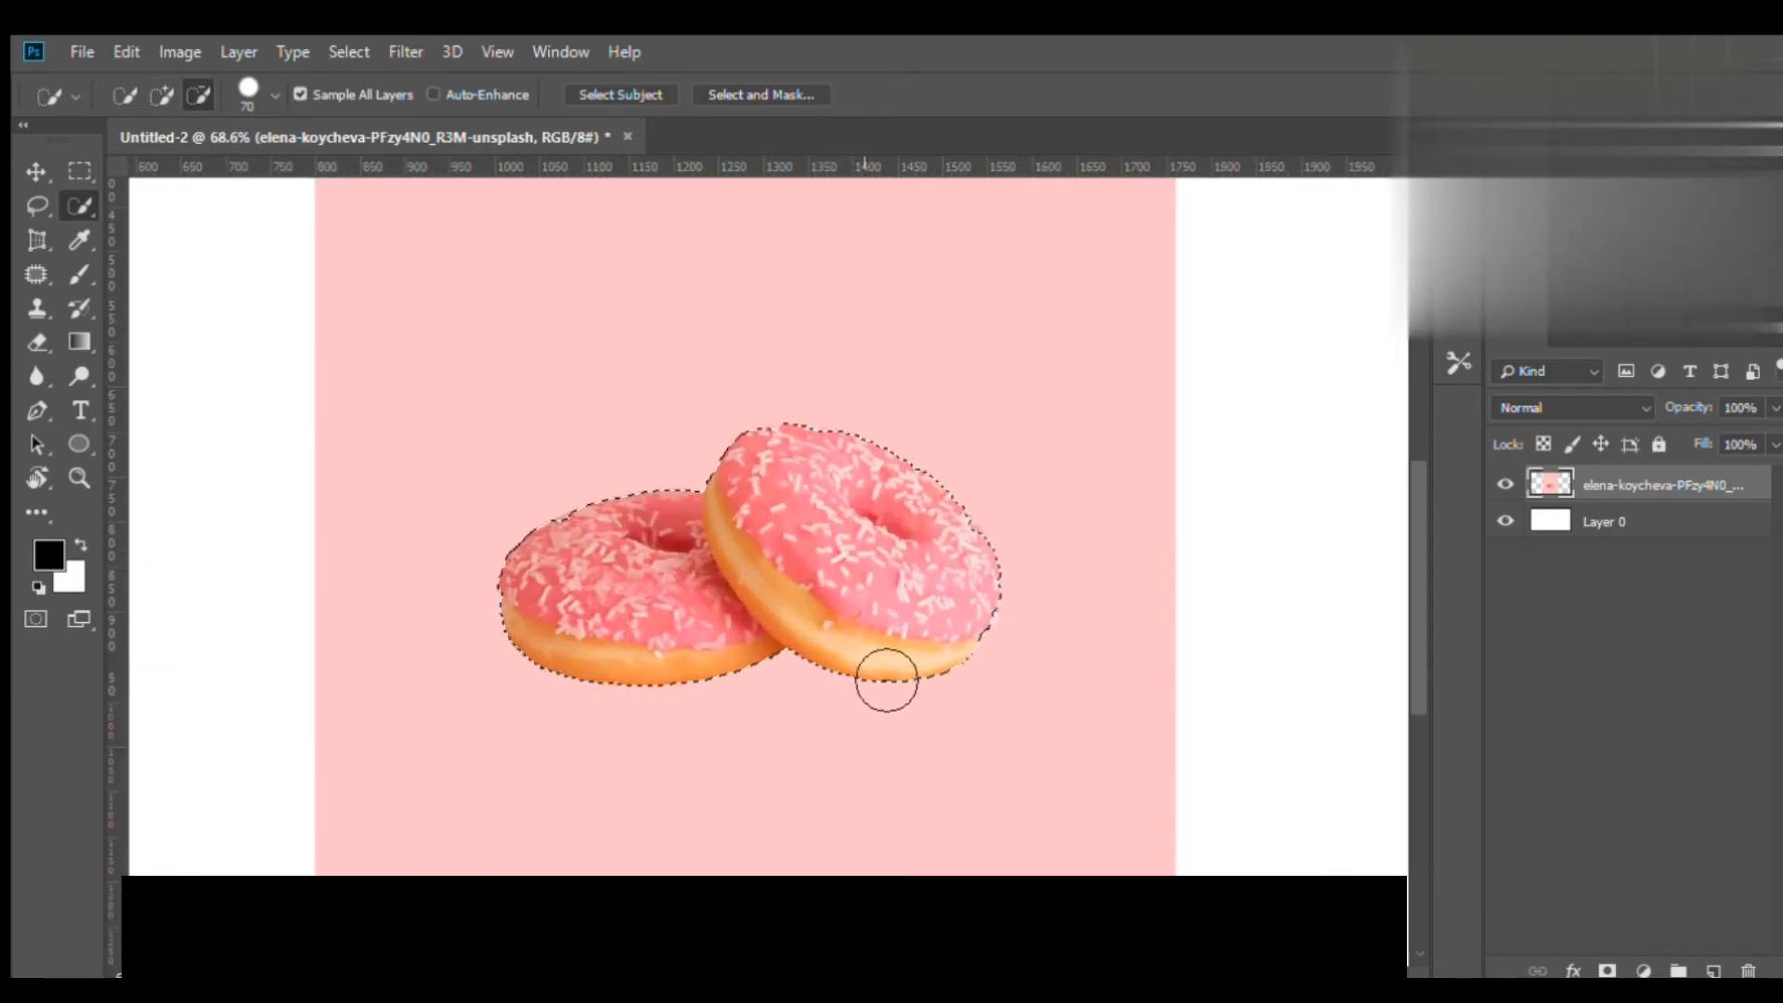
scroll(915, 637, up, 1)
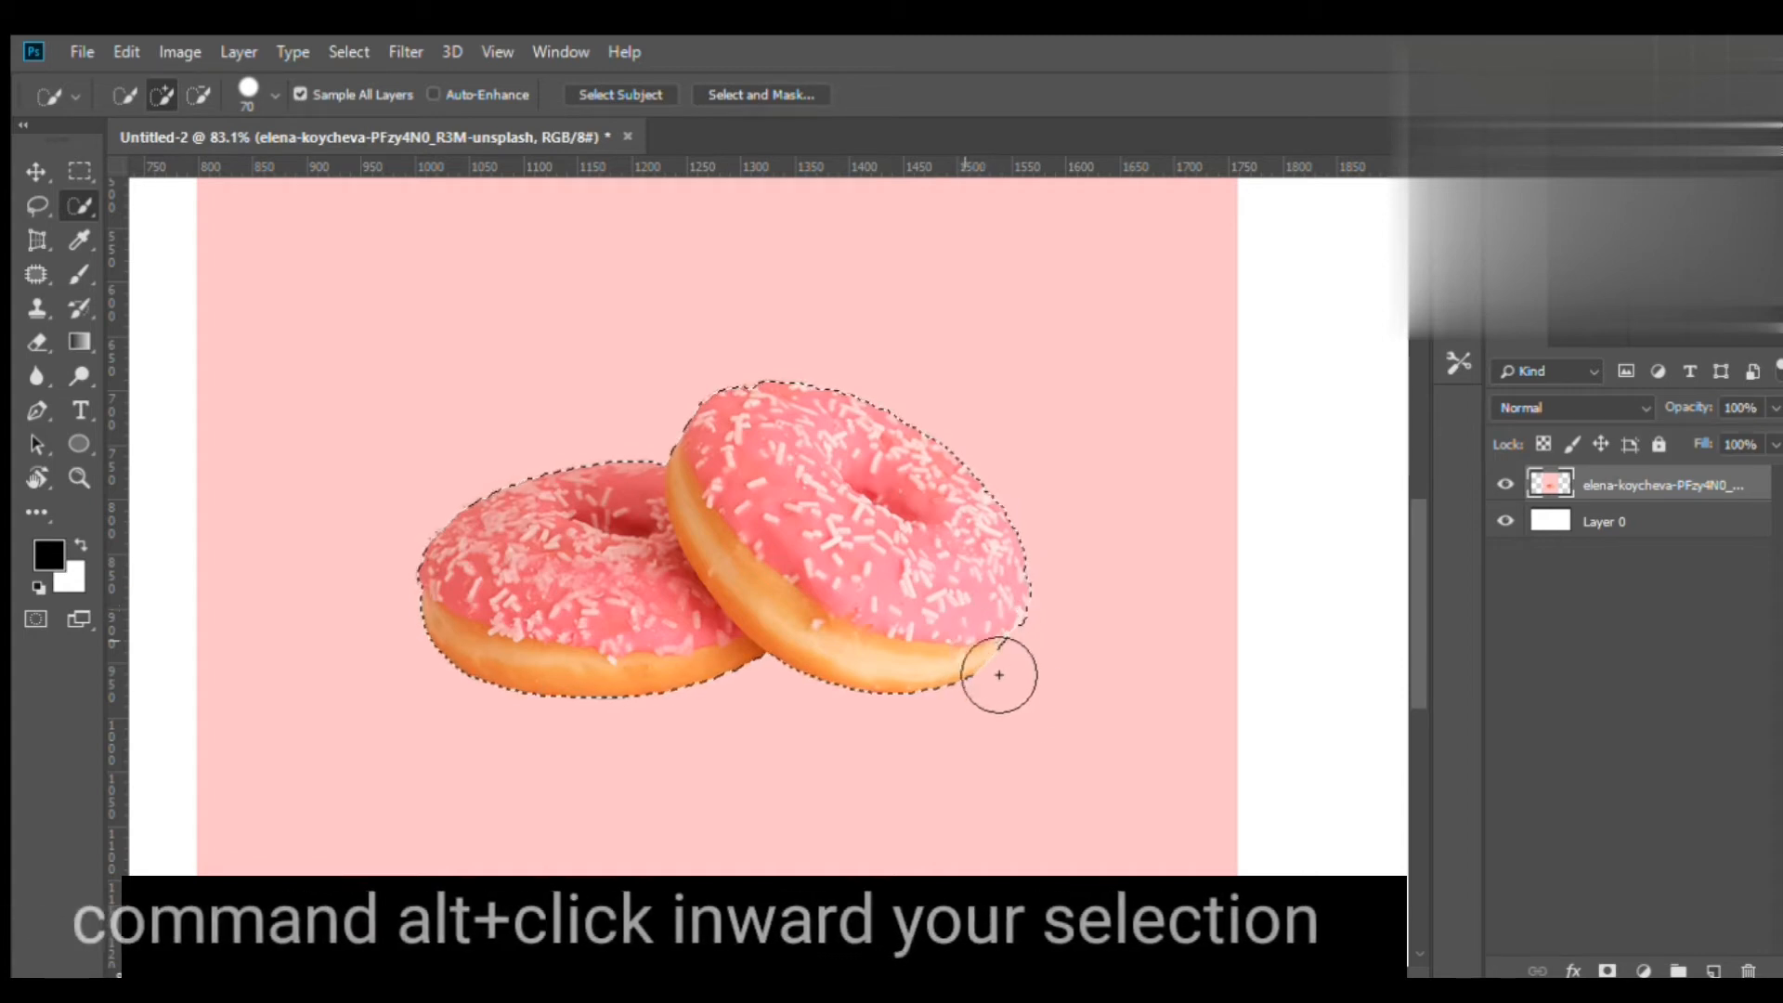
alt+click(1087, 665)
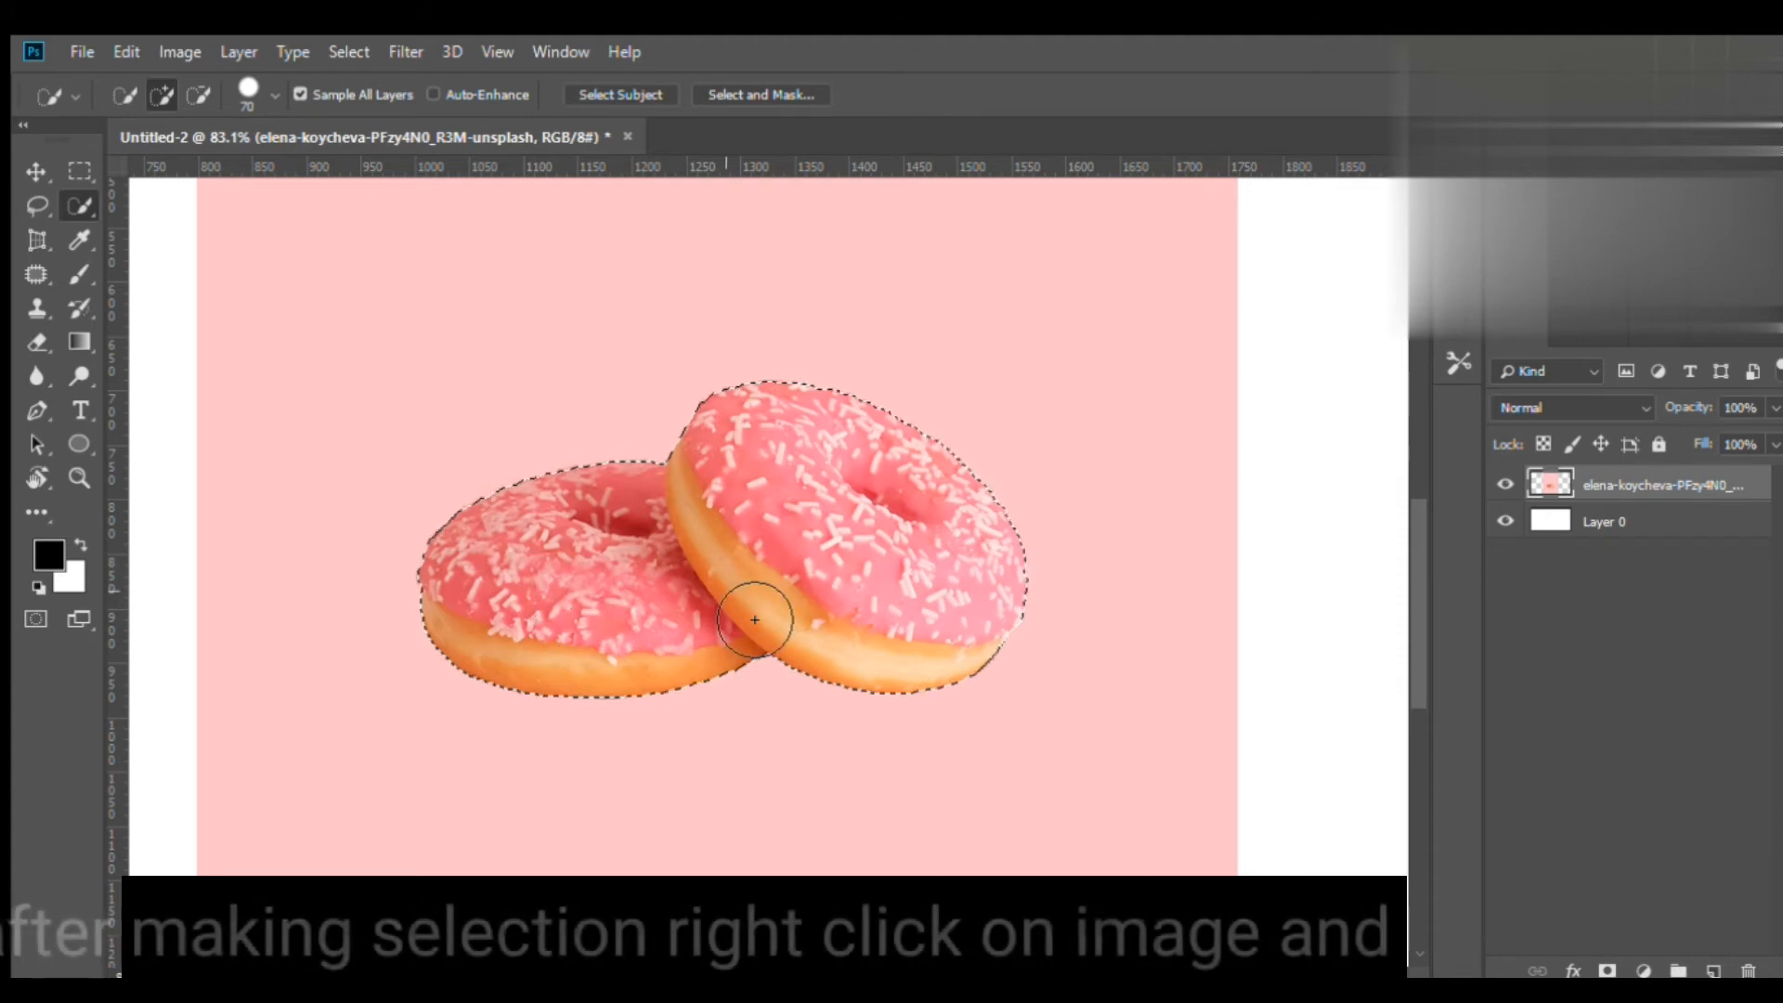
Invert the doughnut selection to delete the surrounding pink background, and deselect
scroll(755, 620, down, 3)
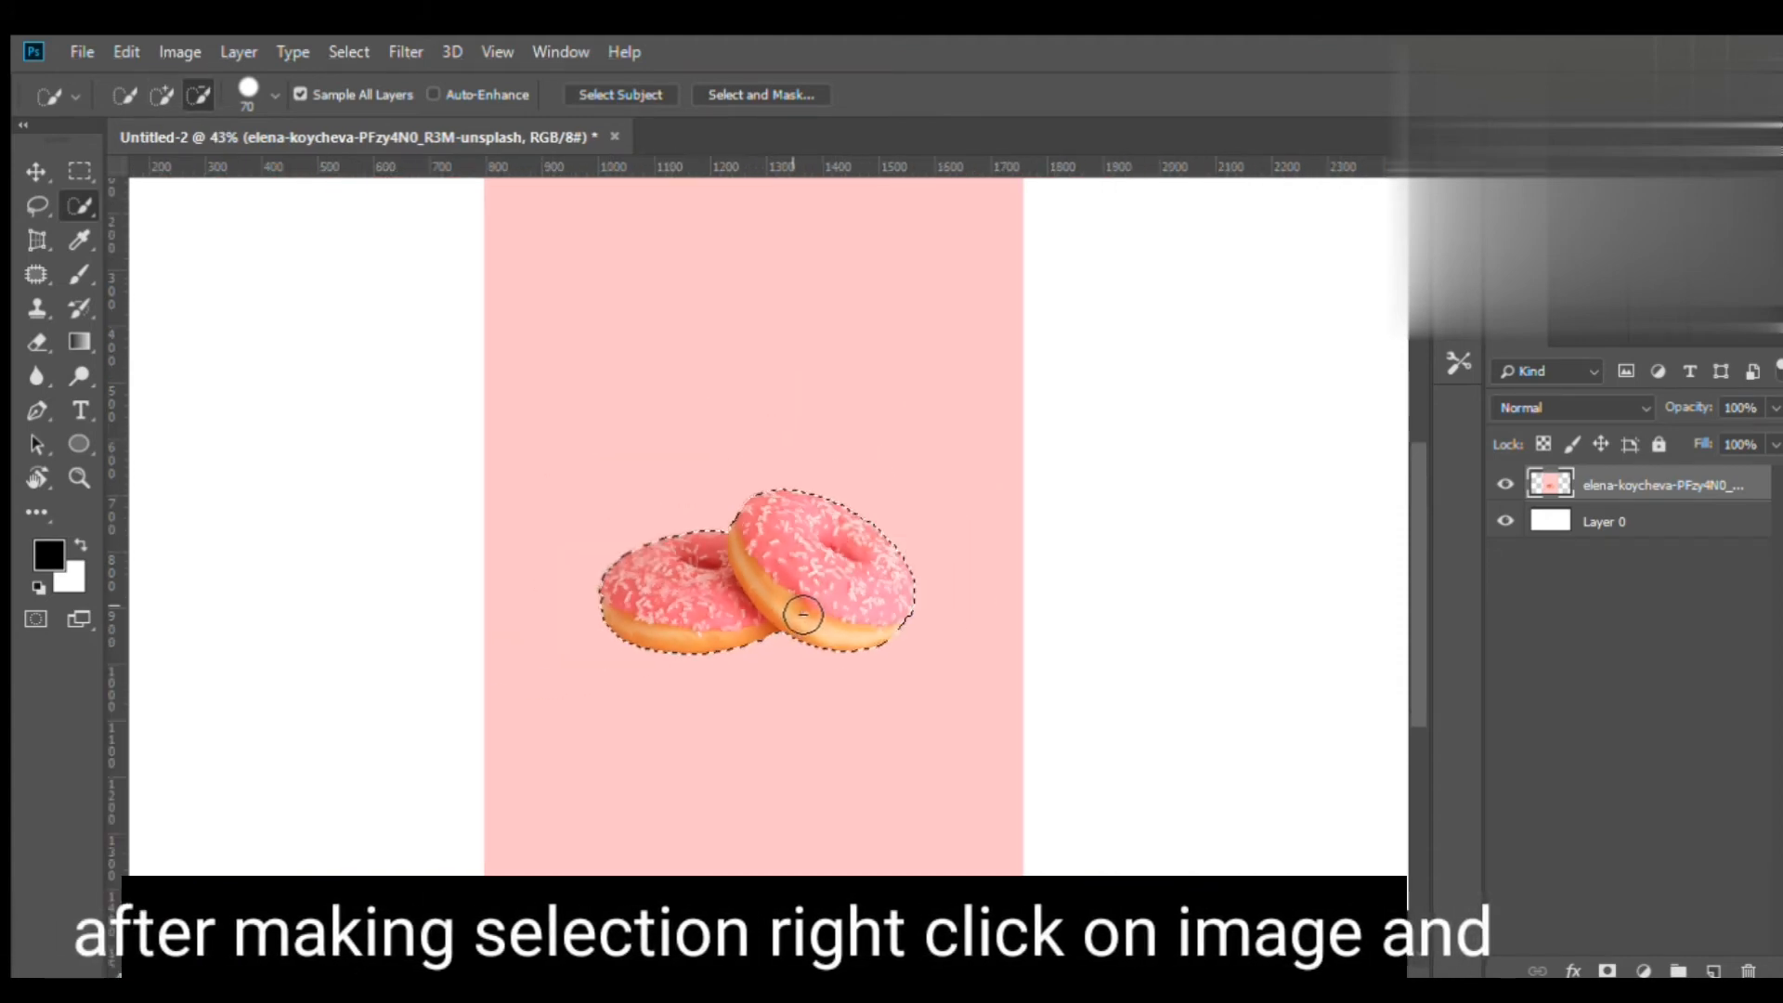
scroll(803, 613, down, 1)
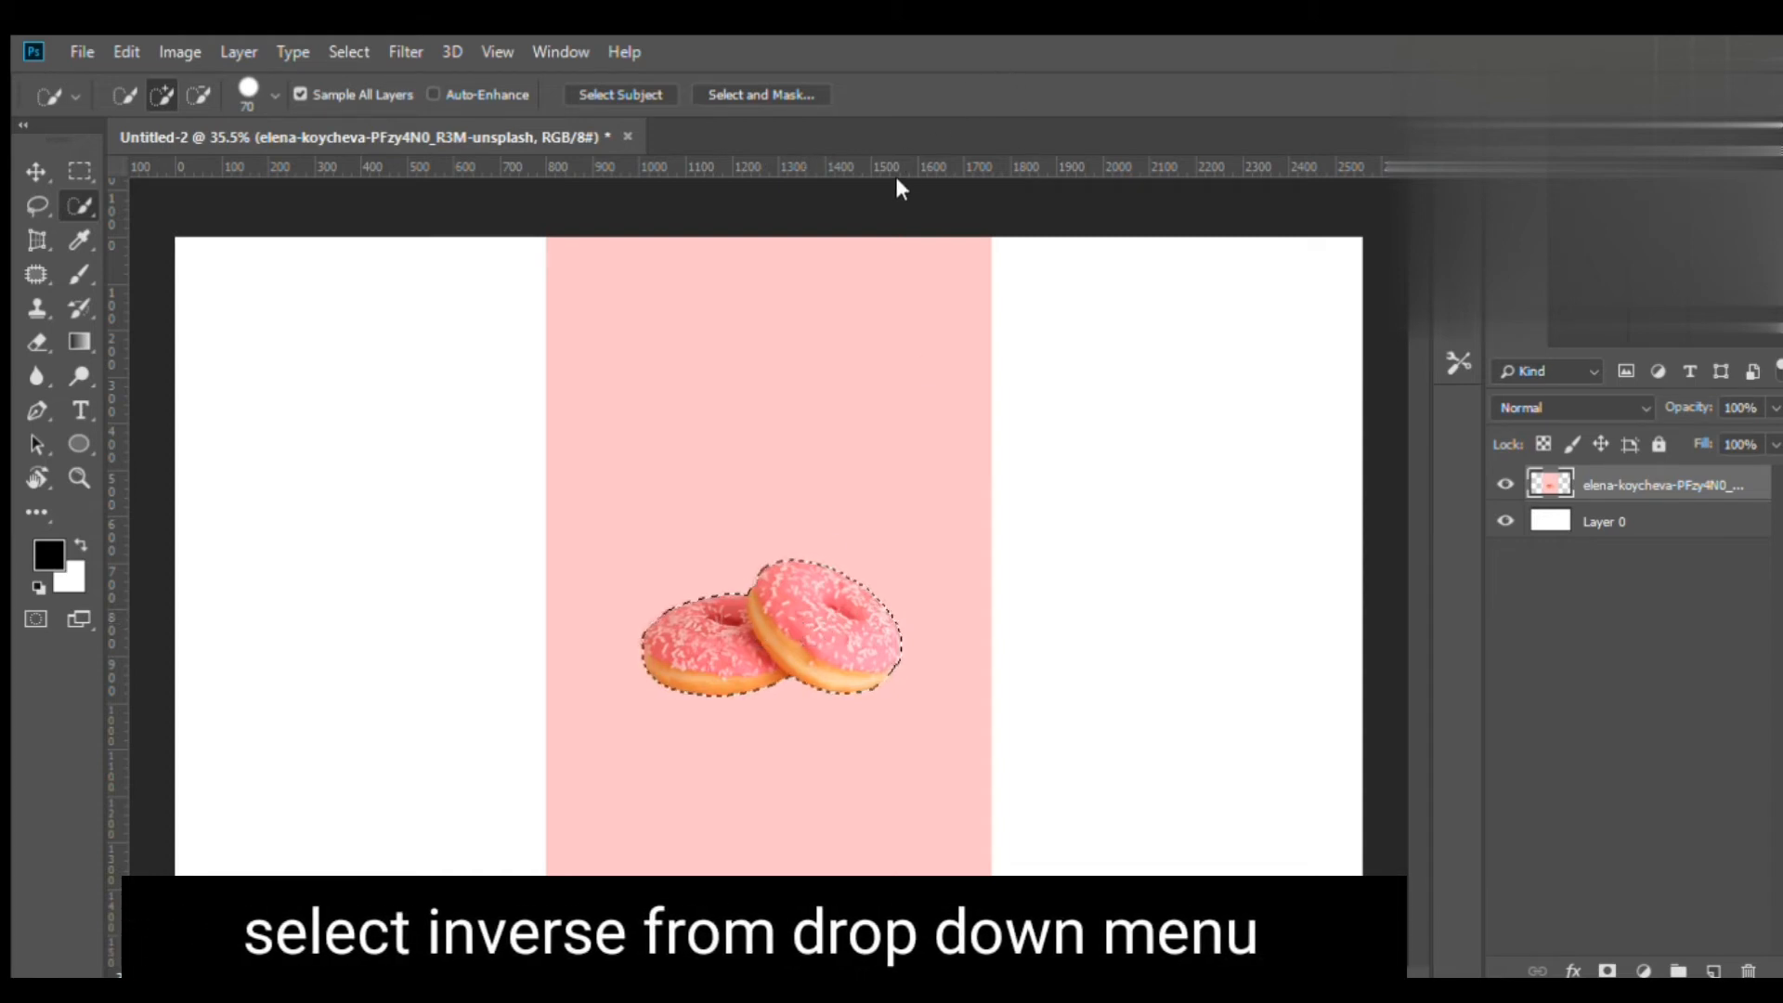
key(ctrl+shift+i)
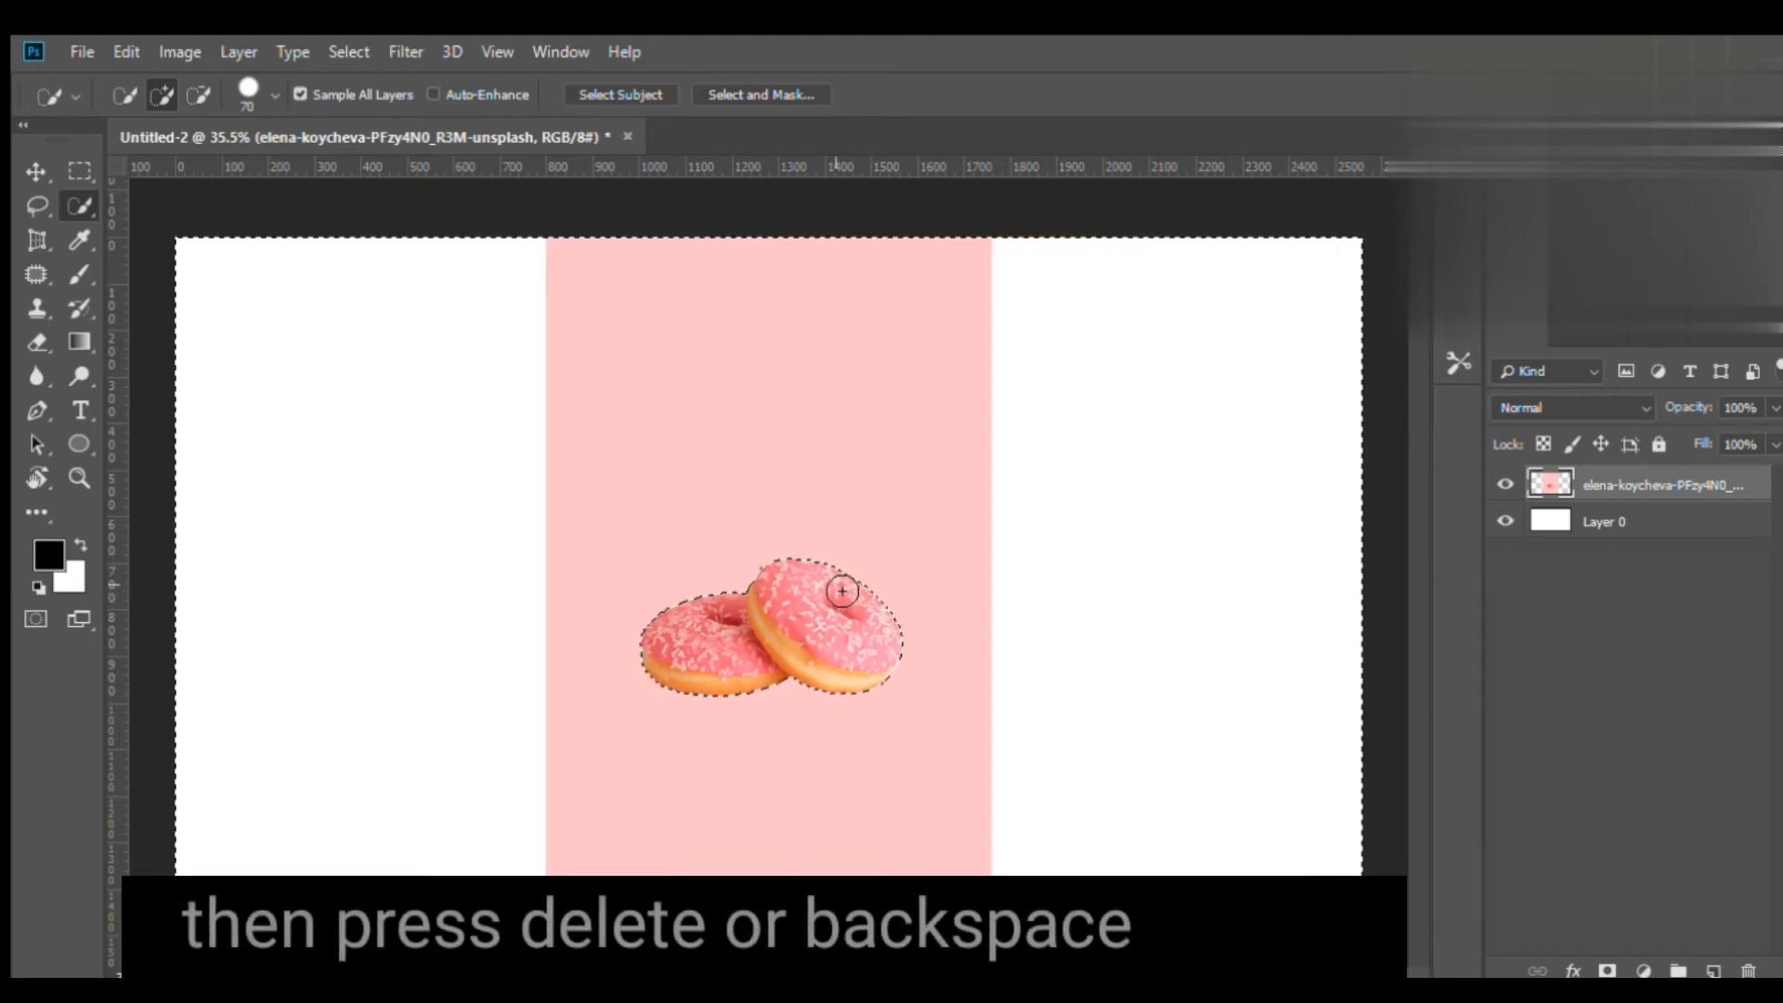
key(Delete)
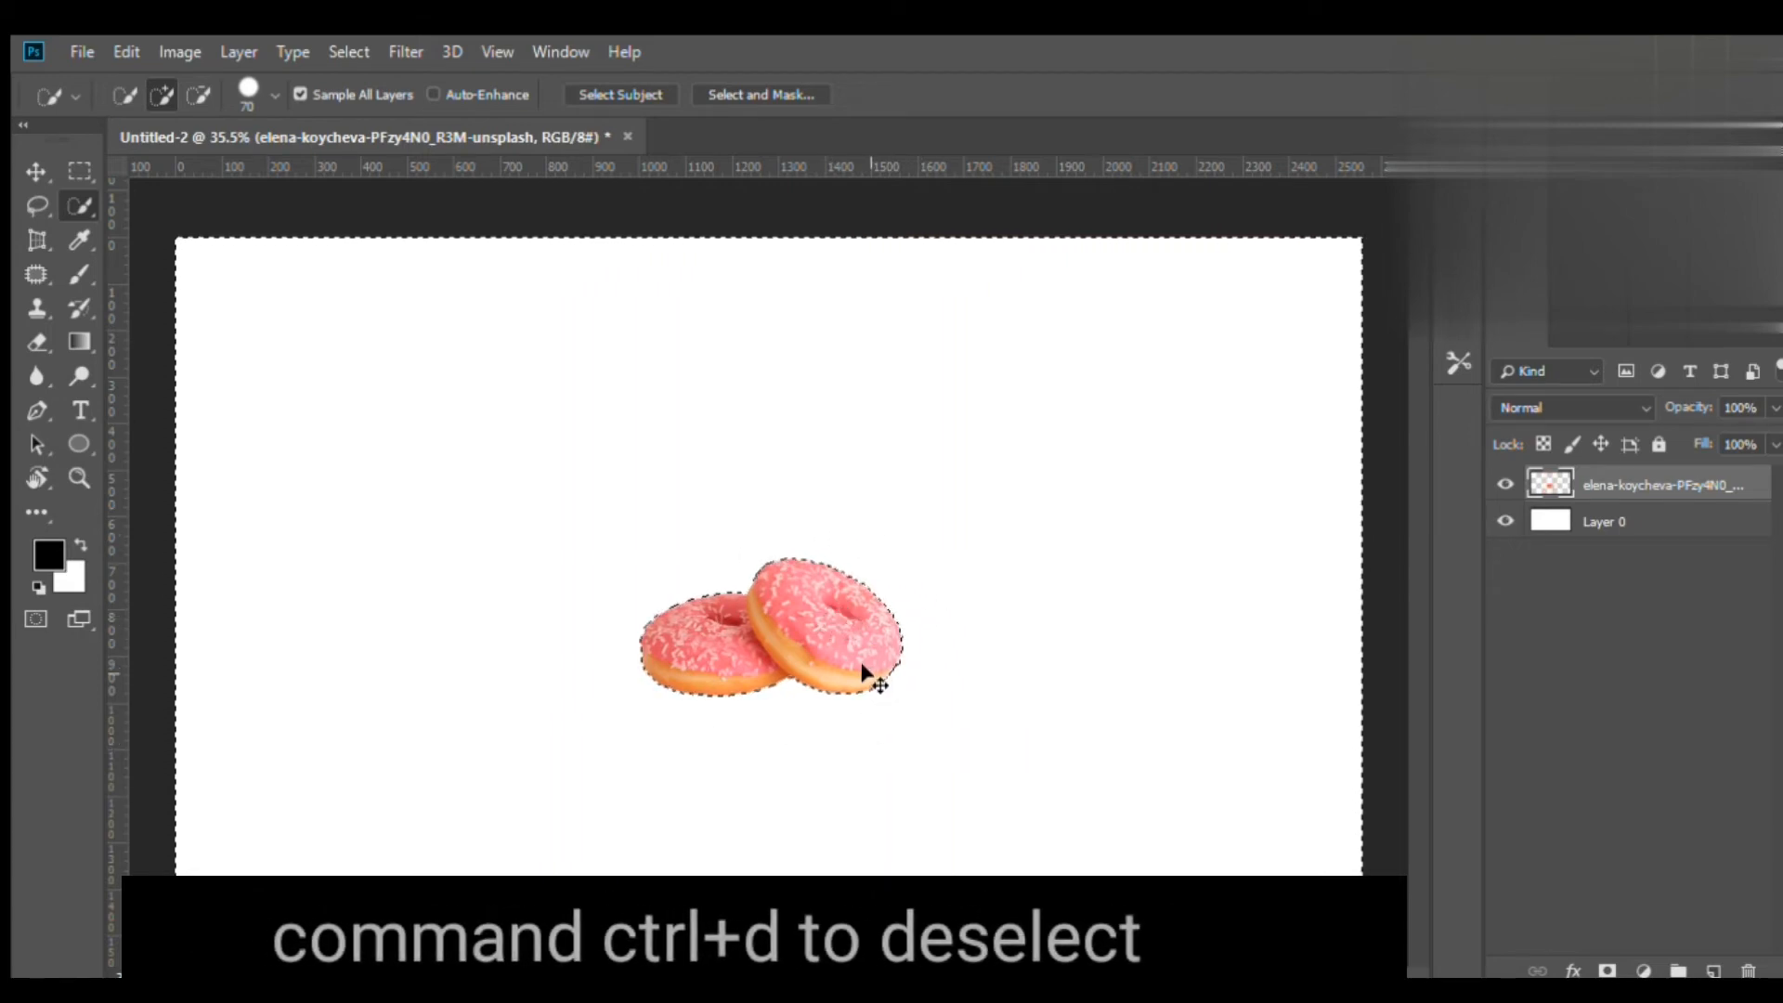
key(ctrl+d)
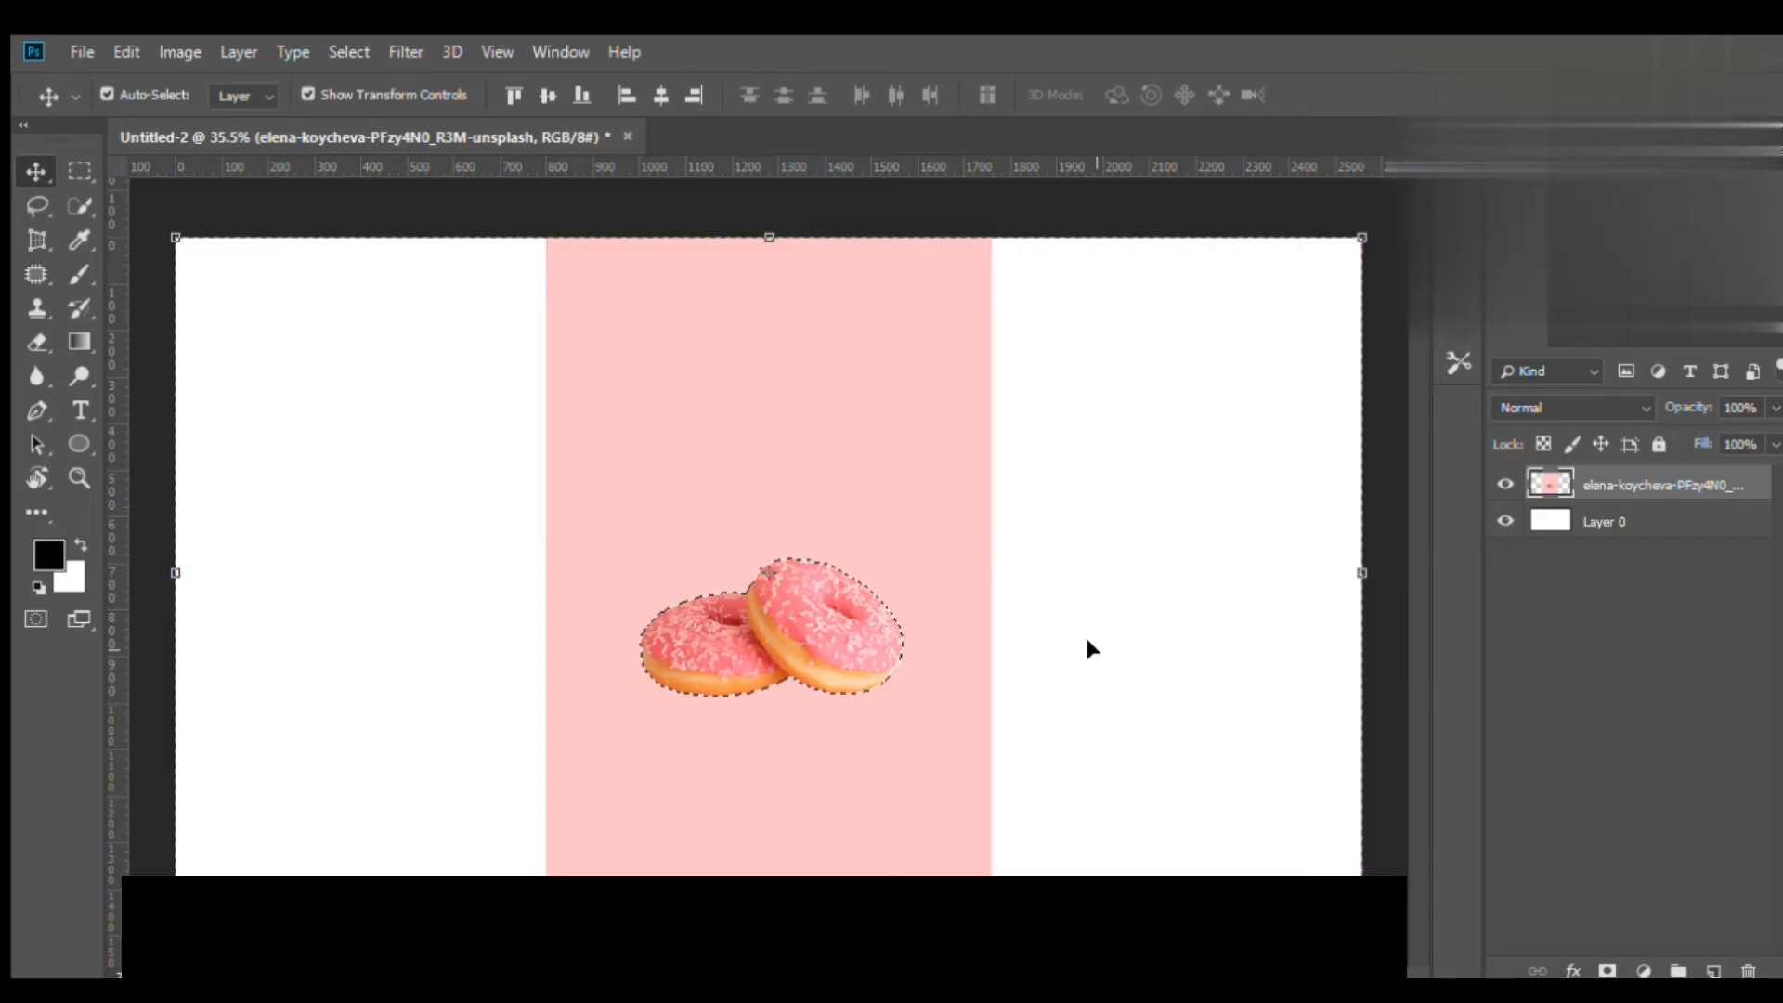
Replace the old selection with a Select Subject selection of the doughnuts, and delete the pink background by inverting it
key(ctrl+d)
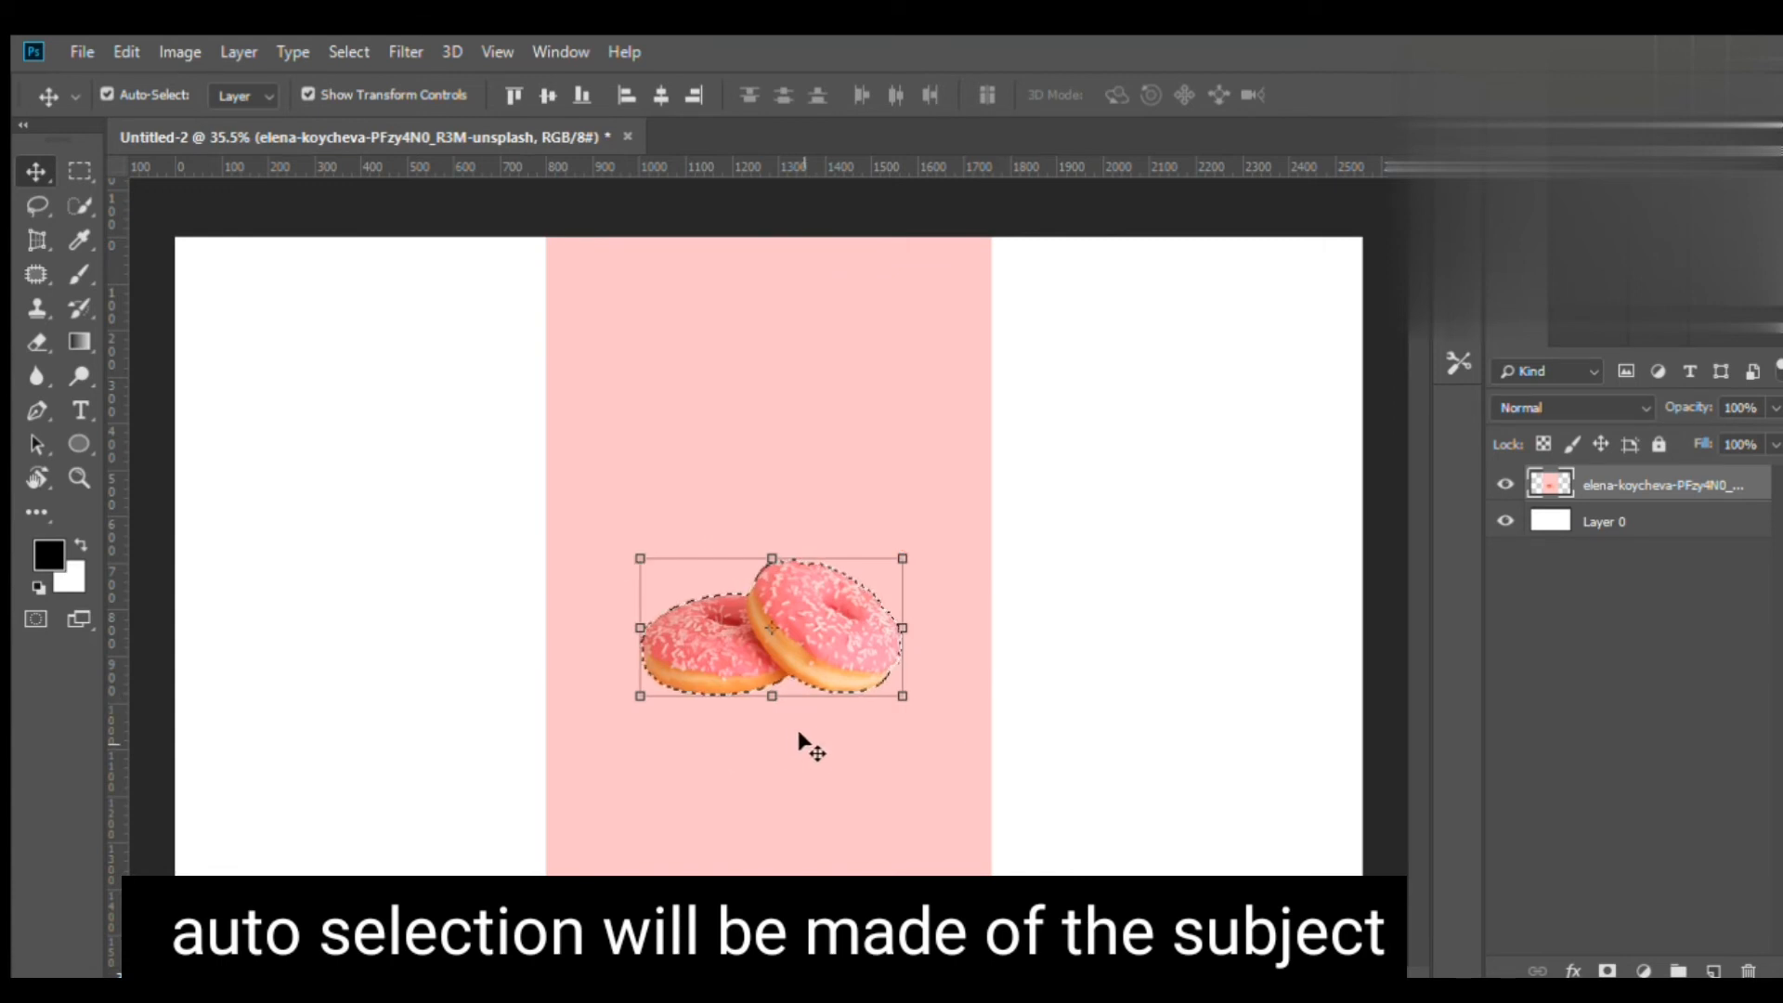
right_click(838, 641)
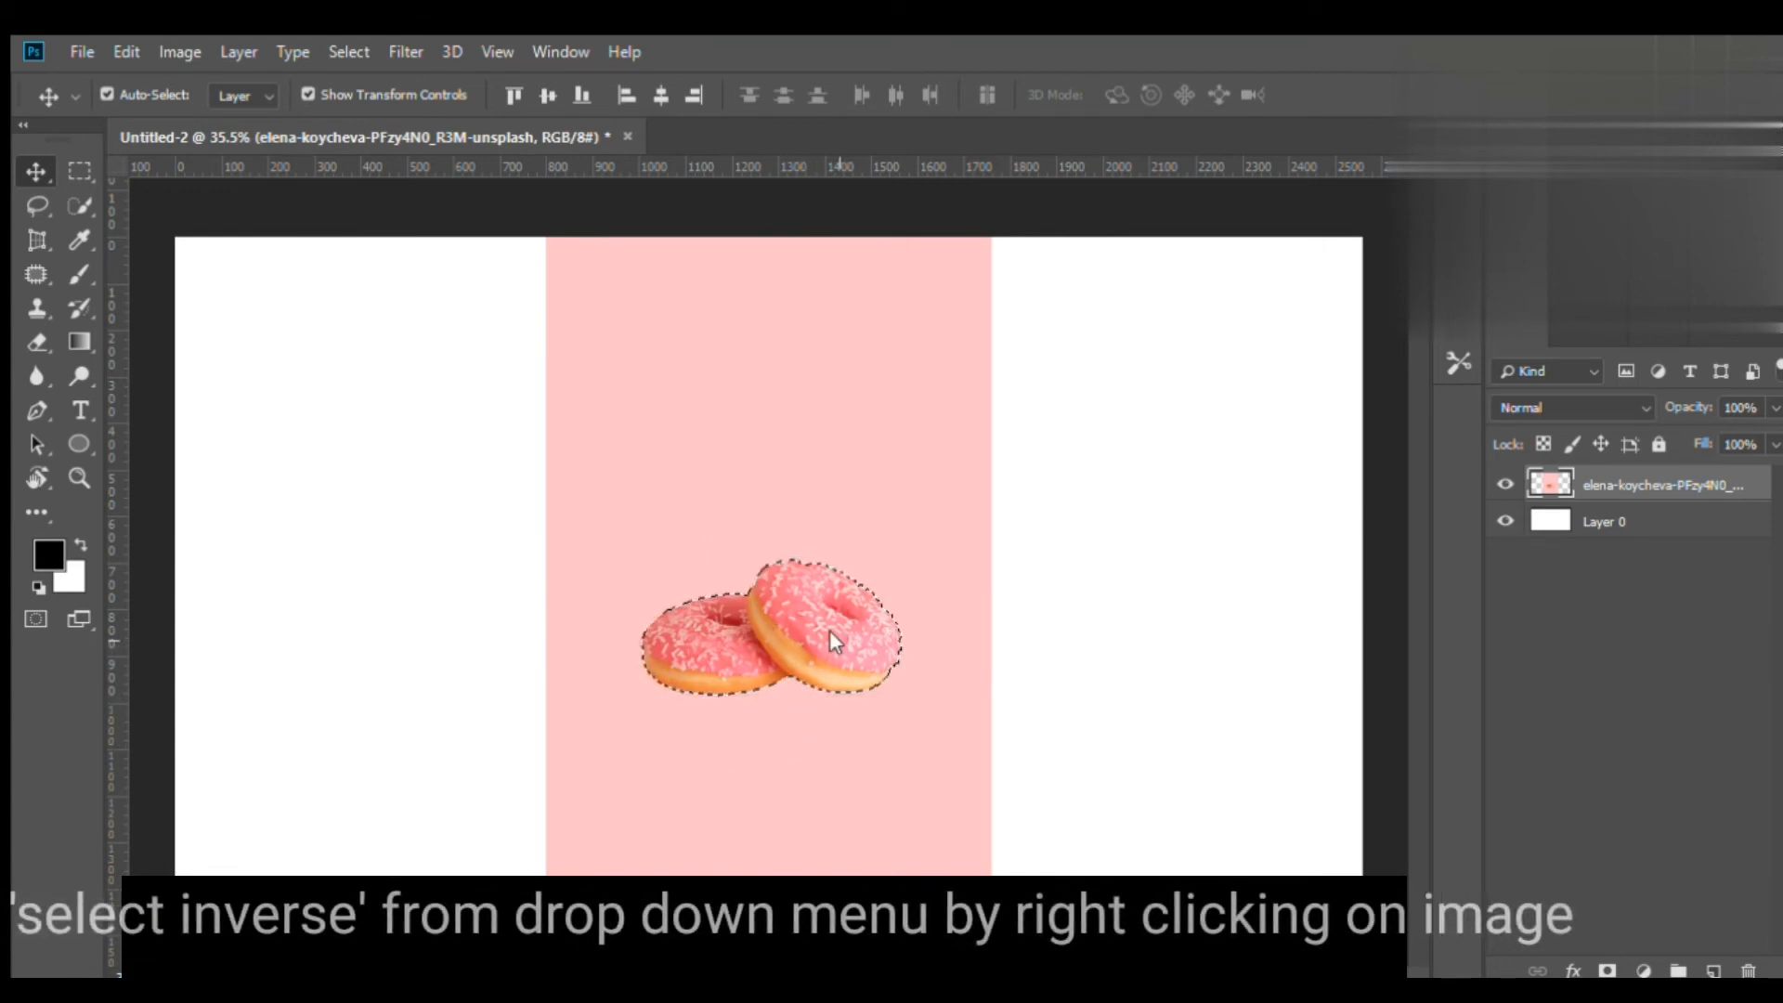
click(74, 191)
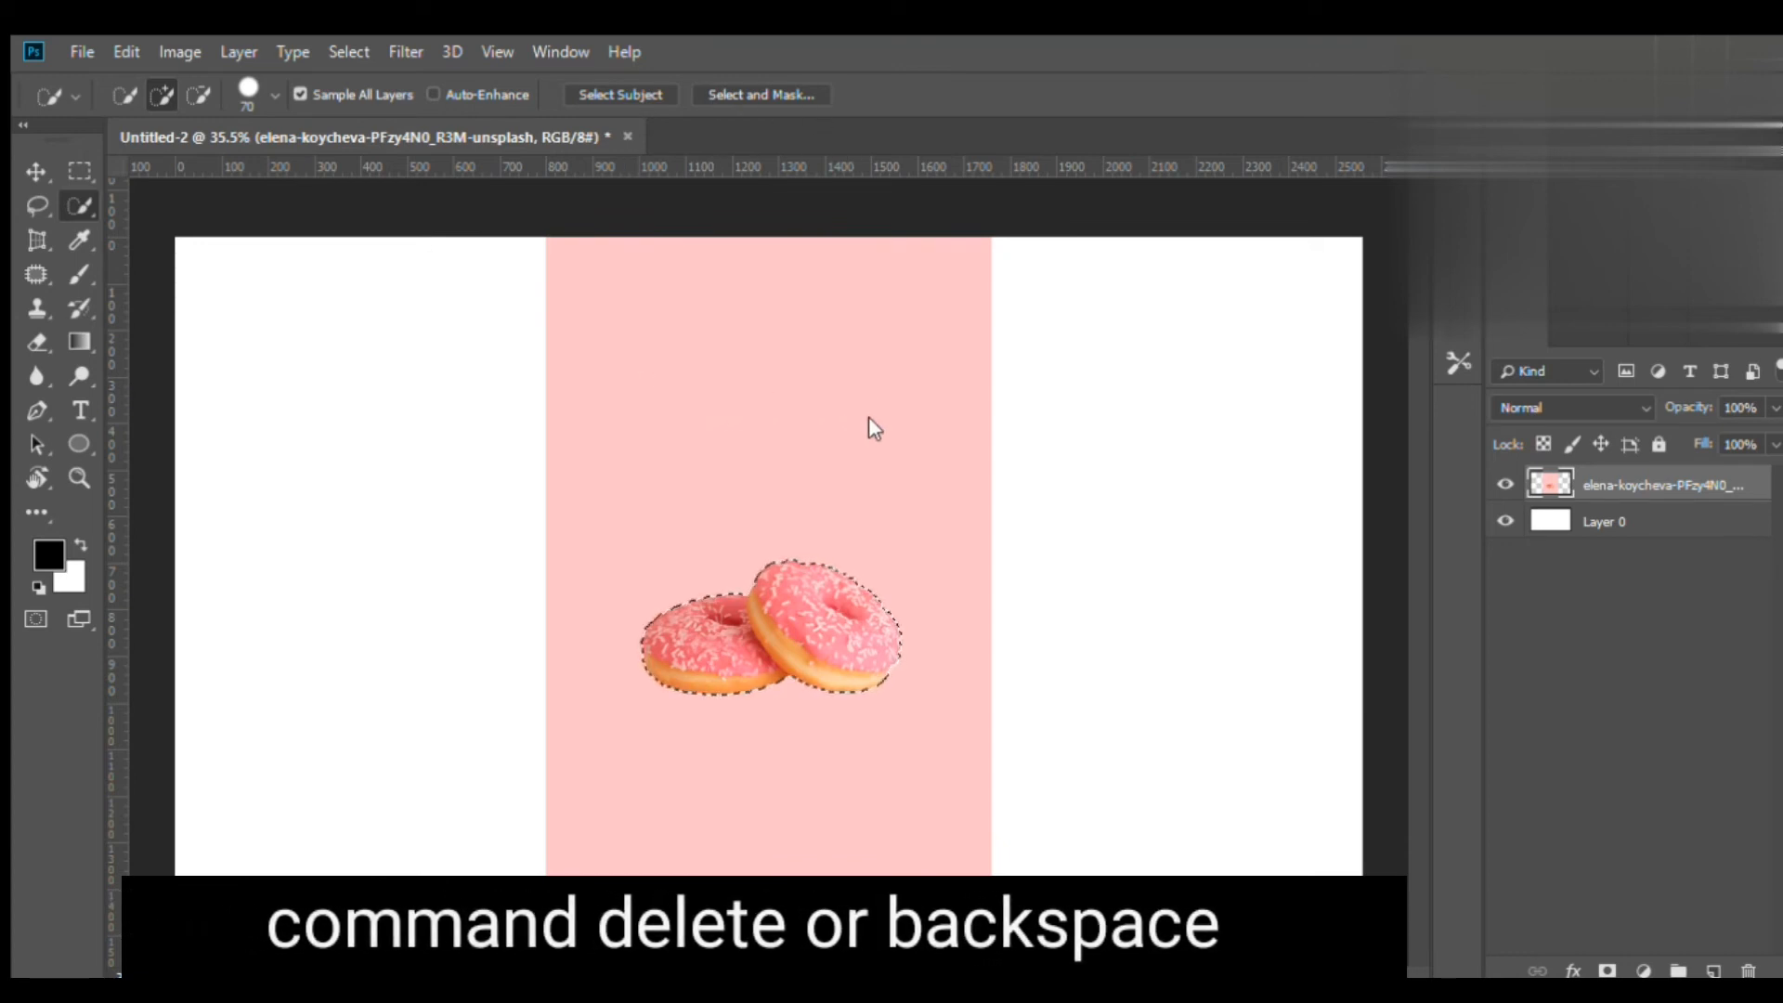
key(ctrl+shift+i)
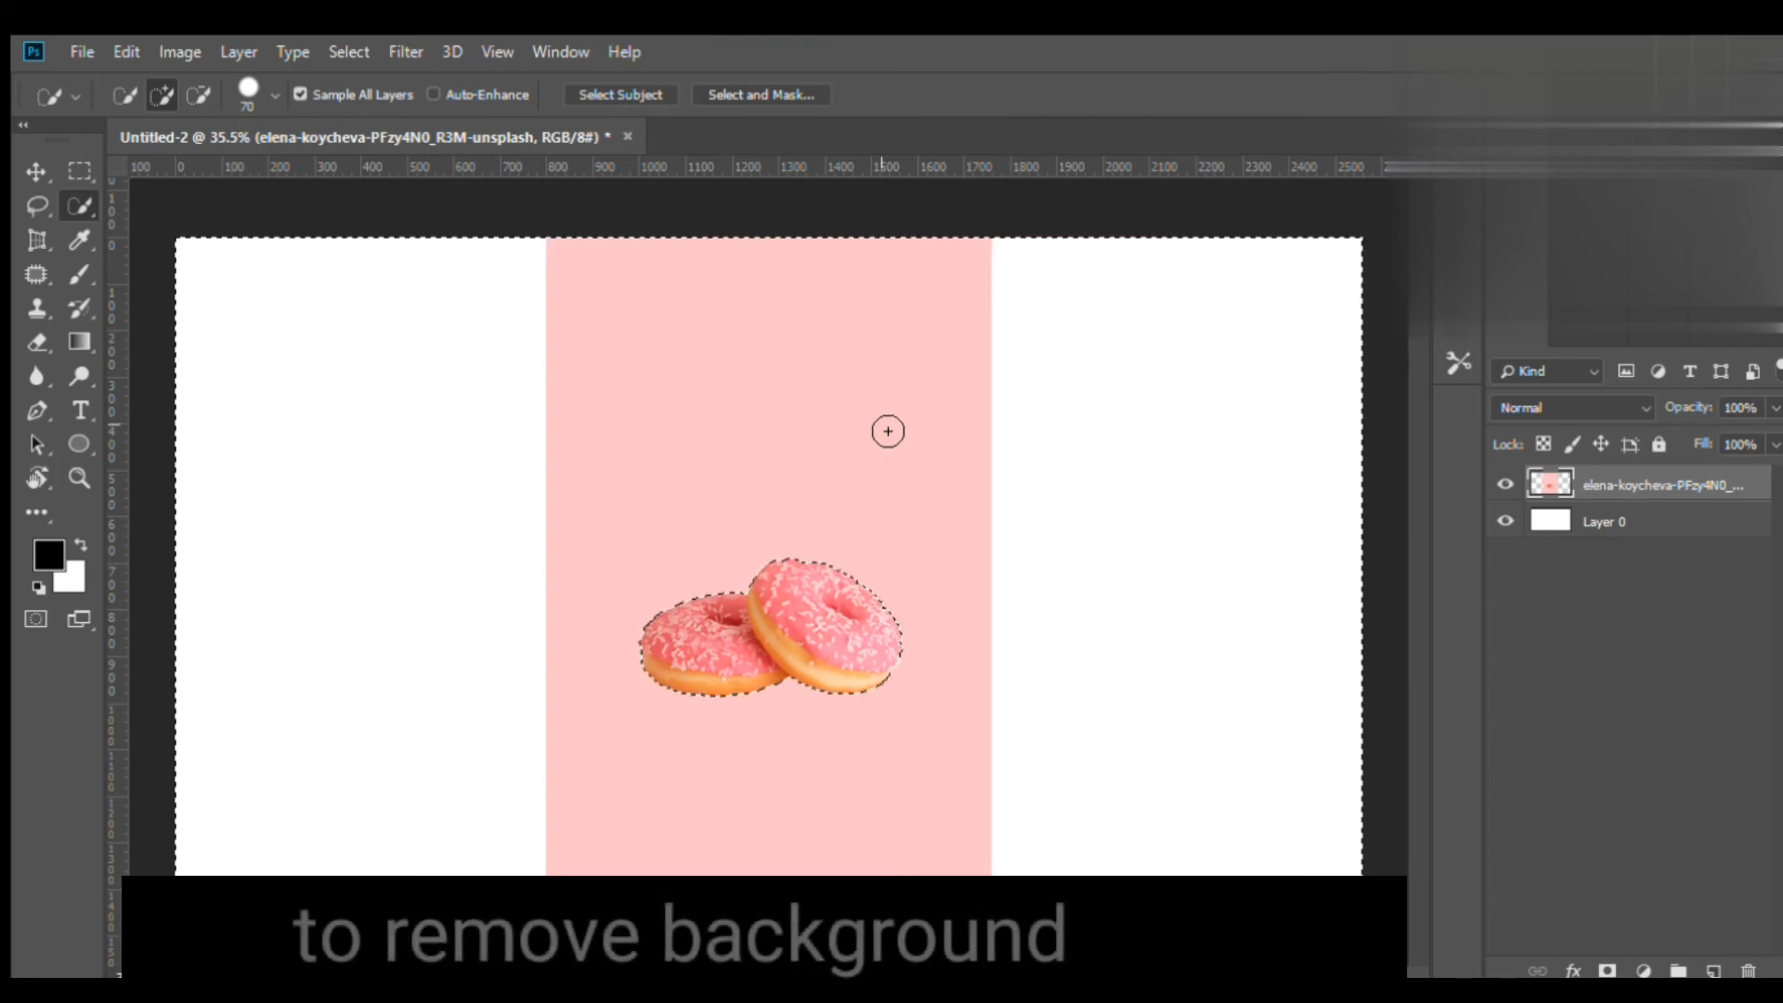
key(Delete)
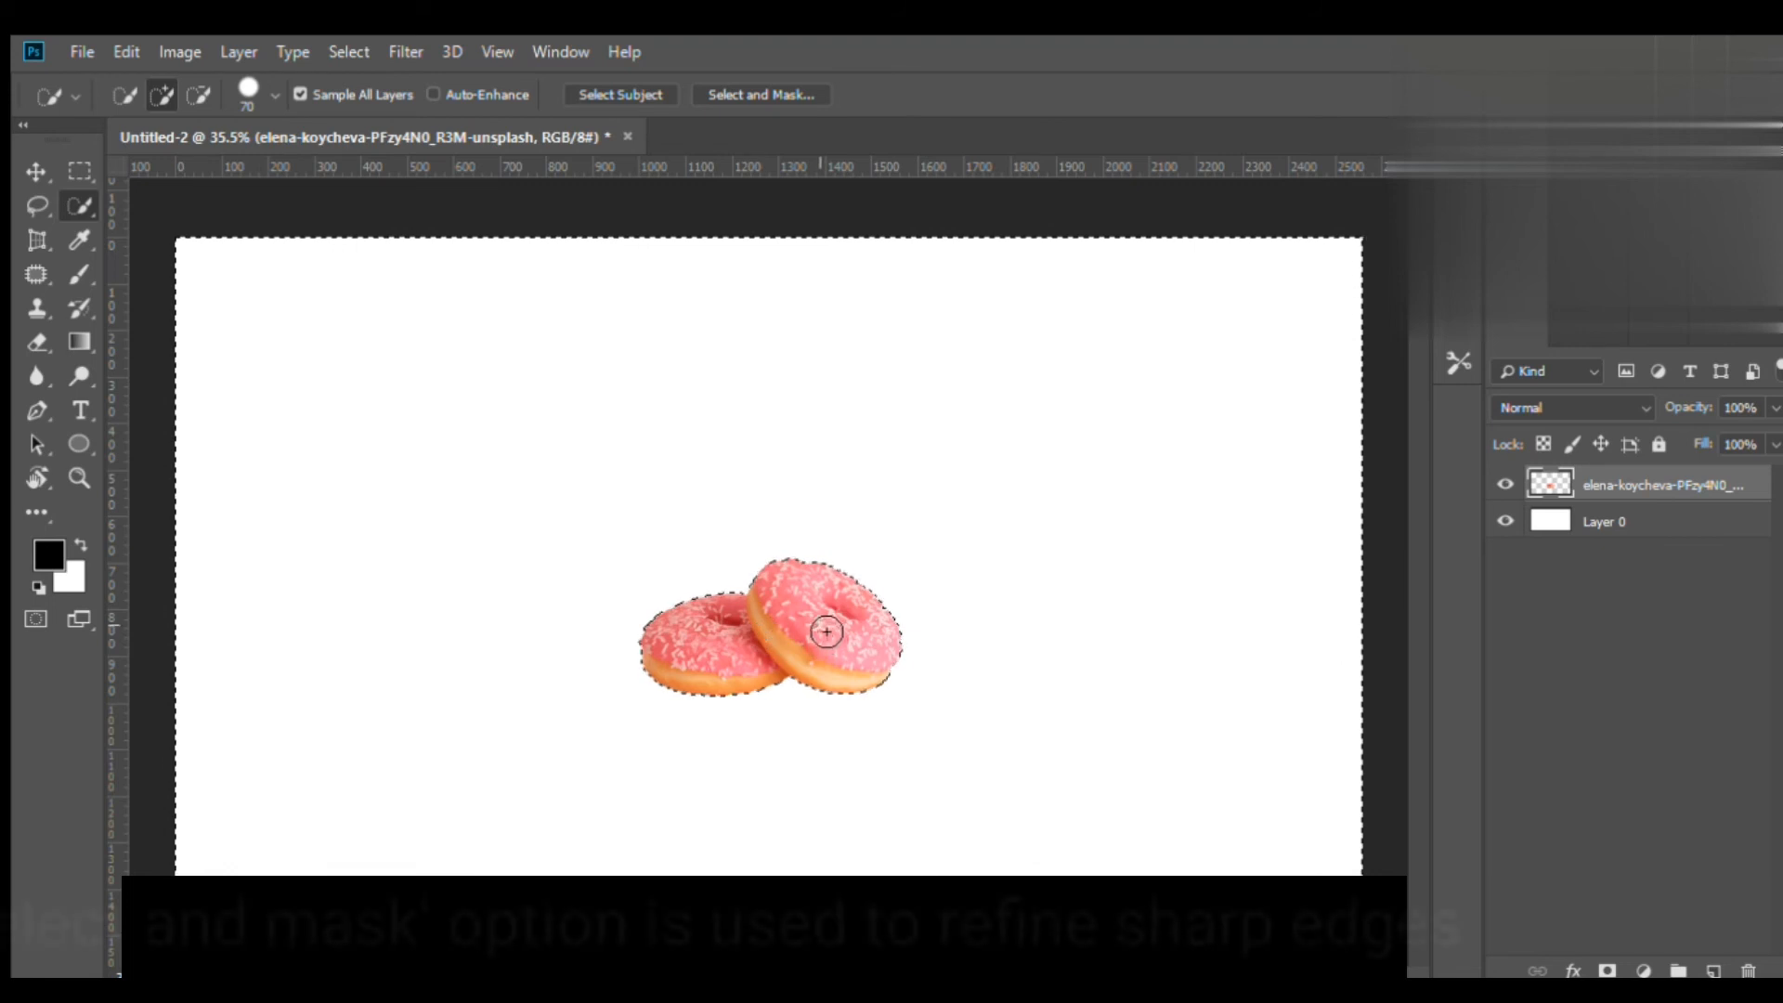
Refine the selection in Select and Mask with Smart Radius, Radius 5 px, Smooth 20, Feather 1.2 px and Shift Edge -33%
click(739, 93)
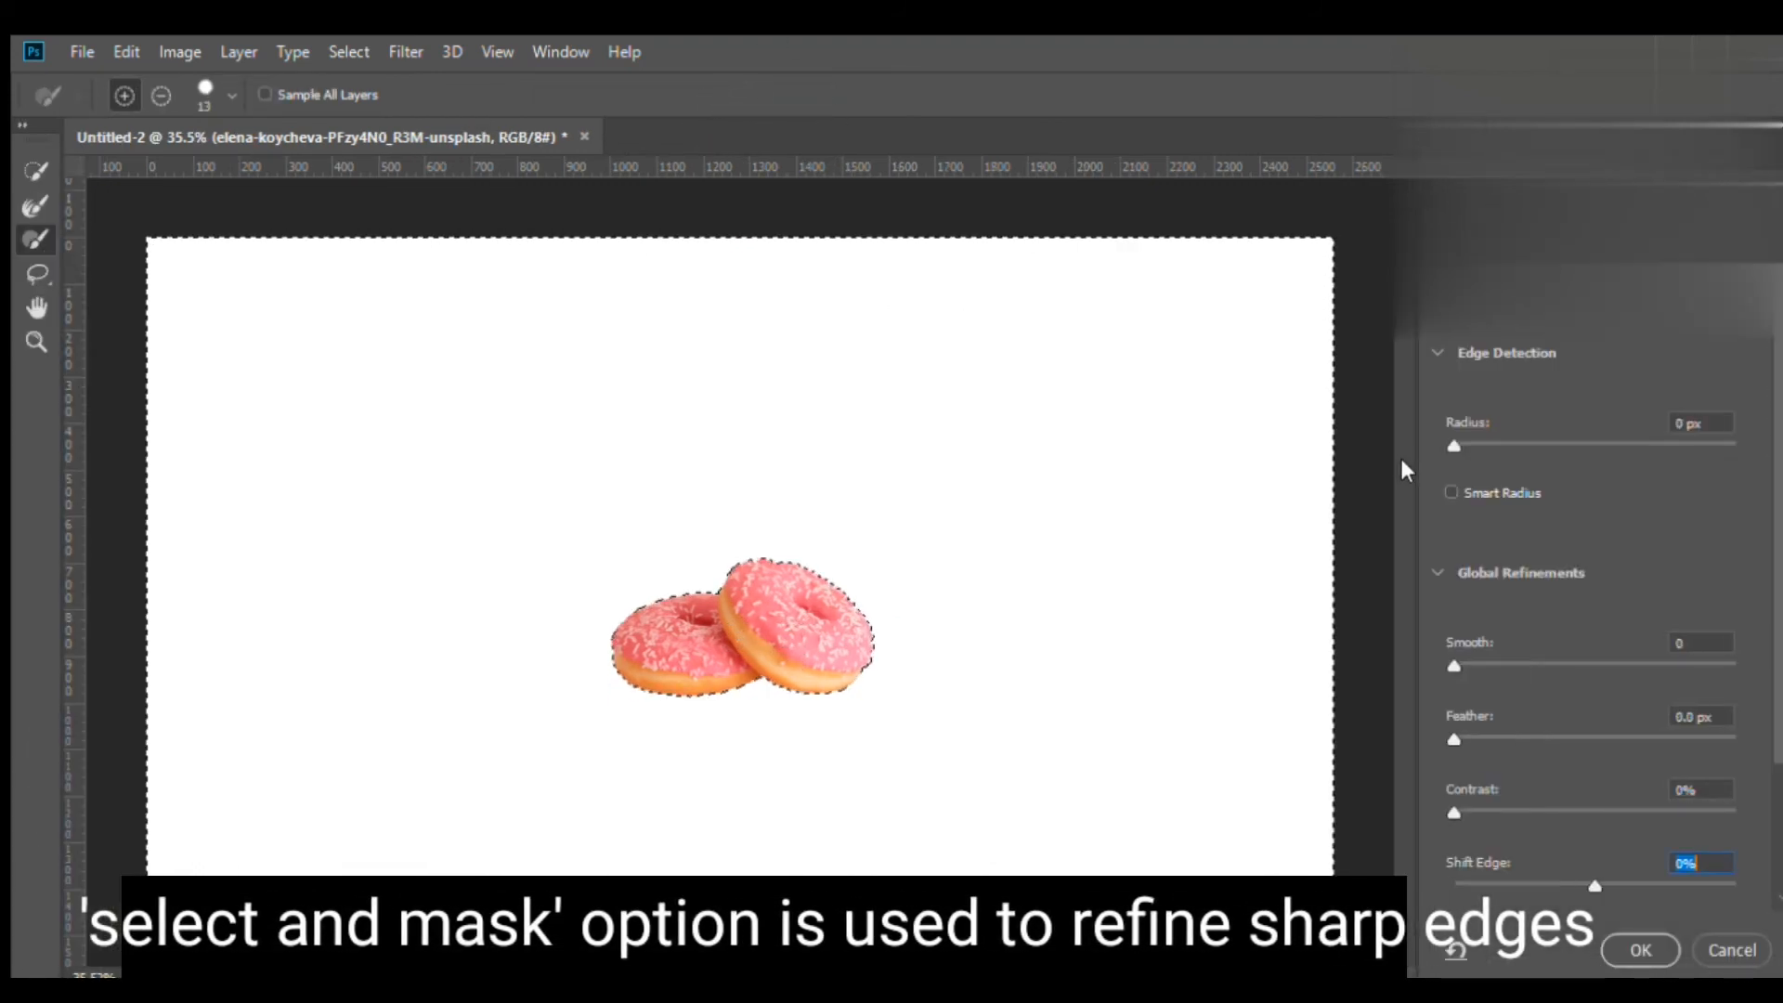
click(1449, 491)
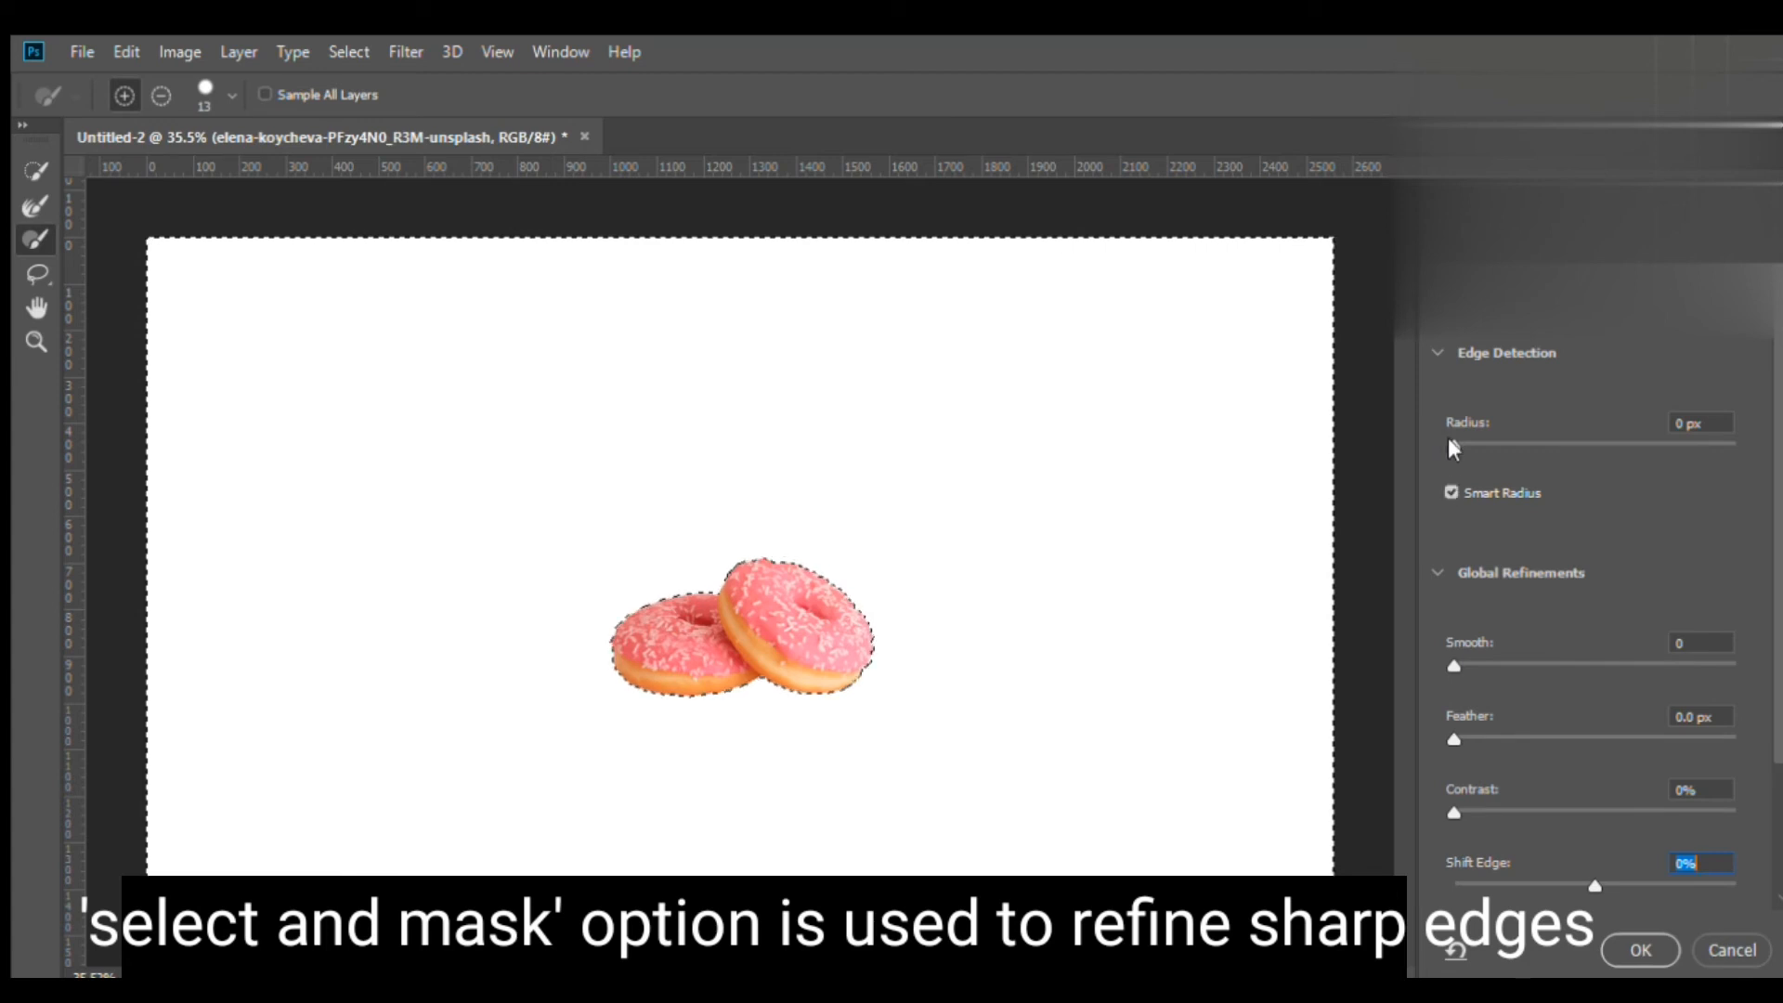
drag(1454, 445, 1528, 446)
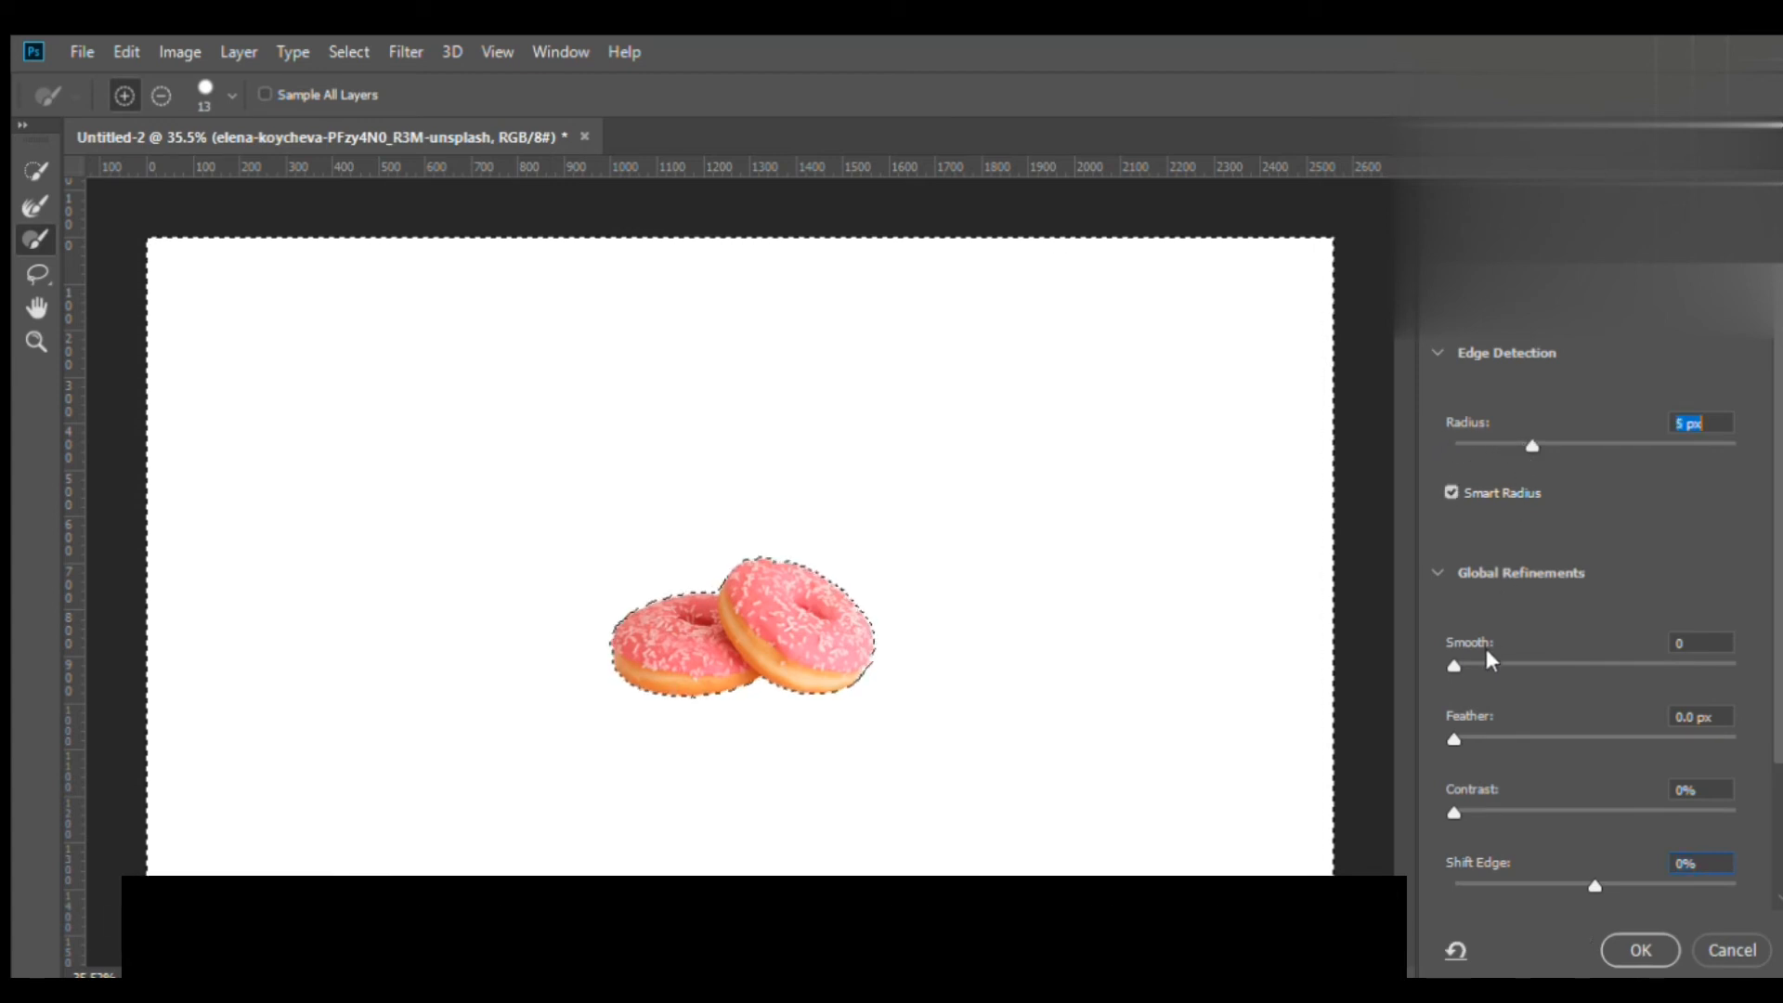
drag(1486, 661, 1508, 665)
drag(1447, 736, 1471, 746)
drag(1595, 885, 1547, 885)
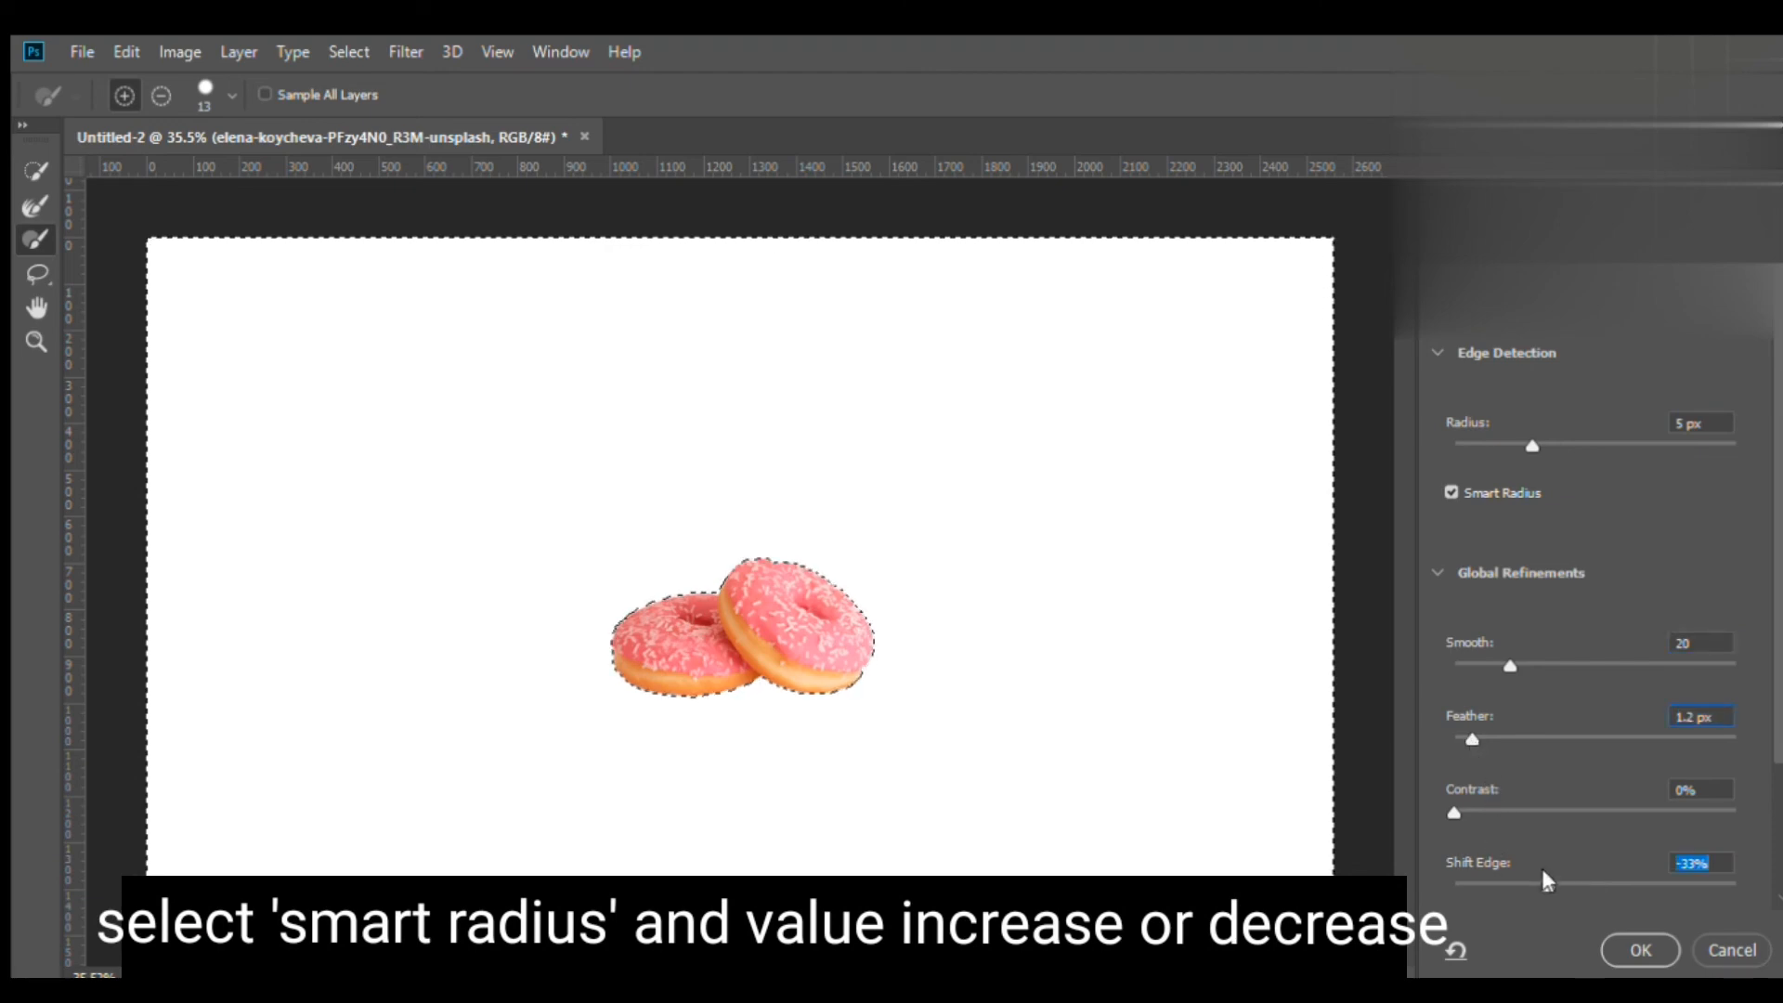
click(1638, 949)
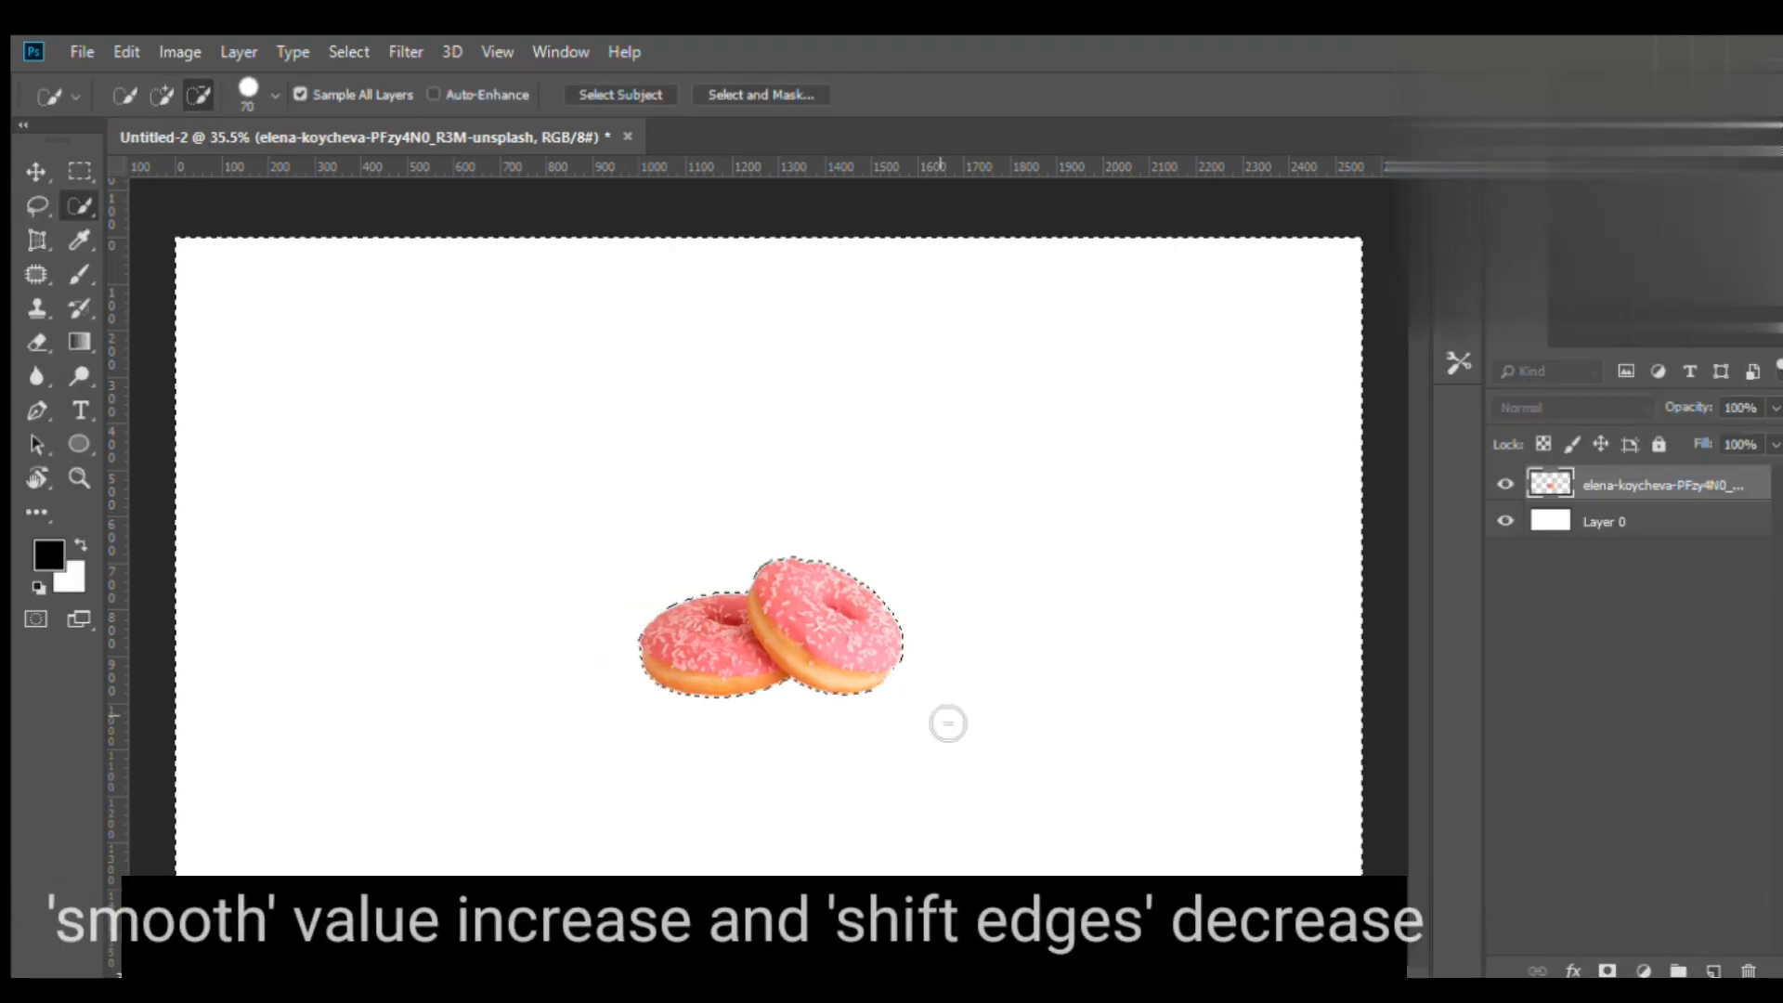
Deselect with the Move tool active and examine the doughnuts' cut-out edges up close
scroll(947, 724, up, 5)
scroll(947, 724, up, 3)
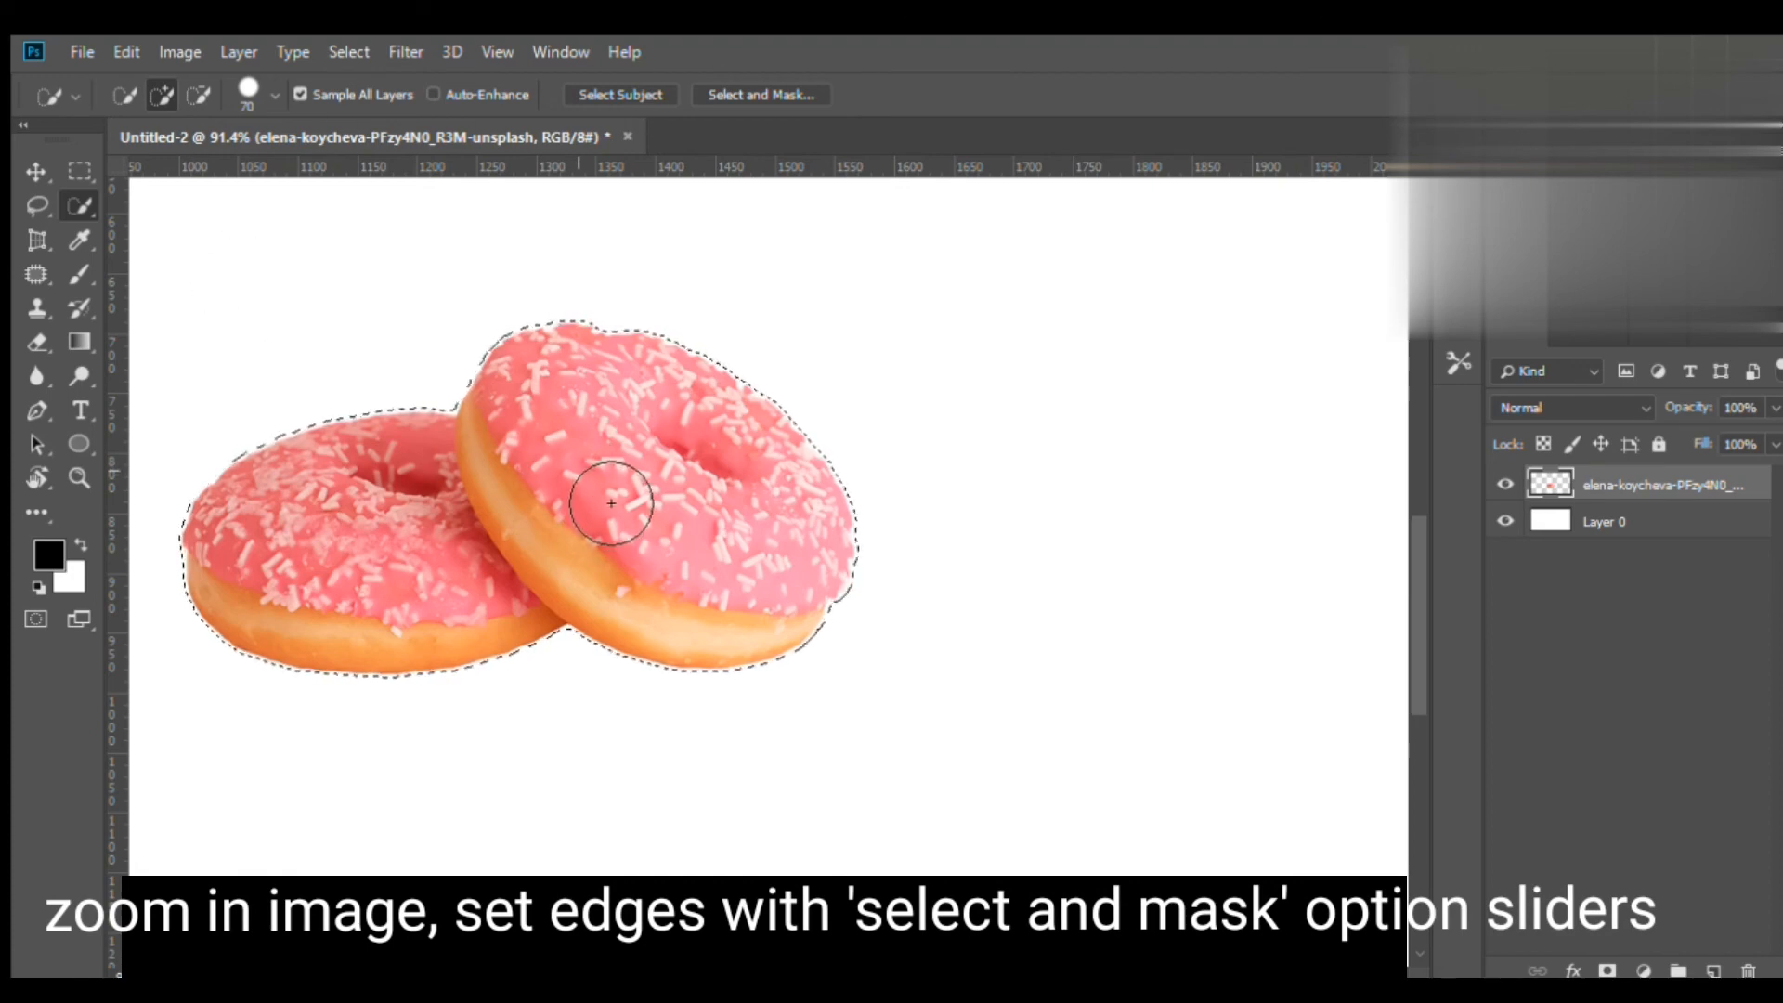
click(33, 169)
key(ctrl+d)
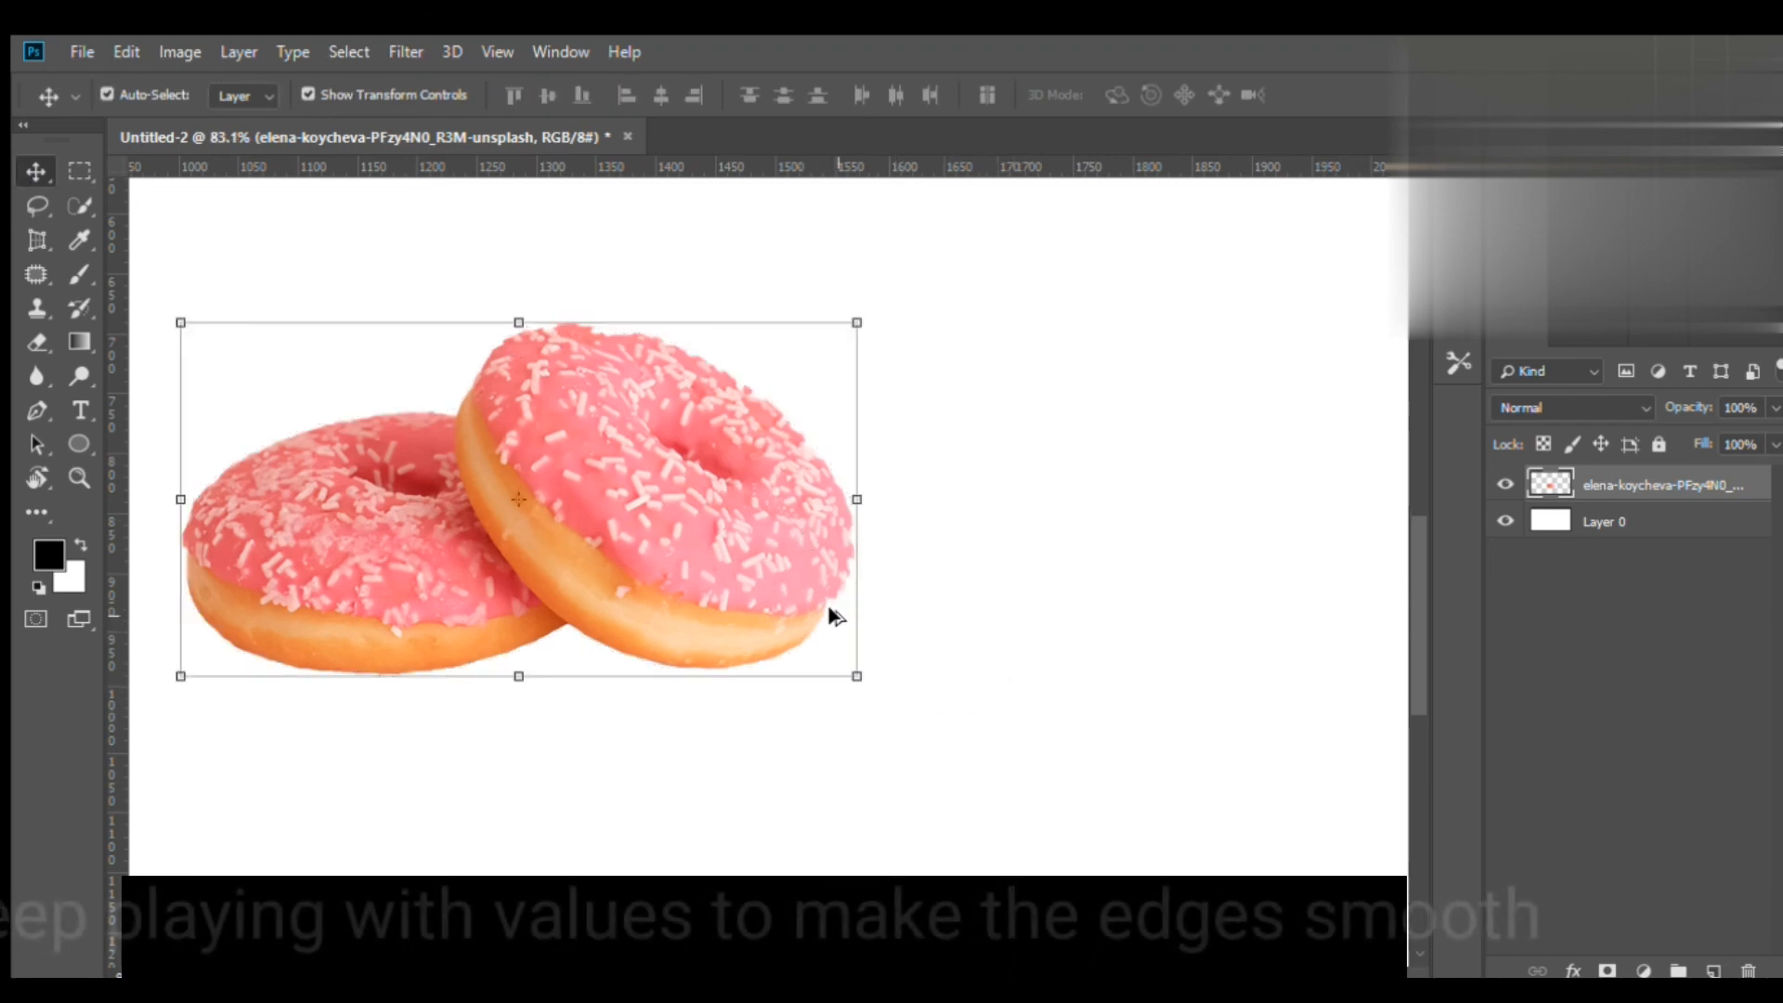
scroll(832, 620, down, 5)
scroll(832, 621, down, 2)
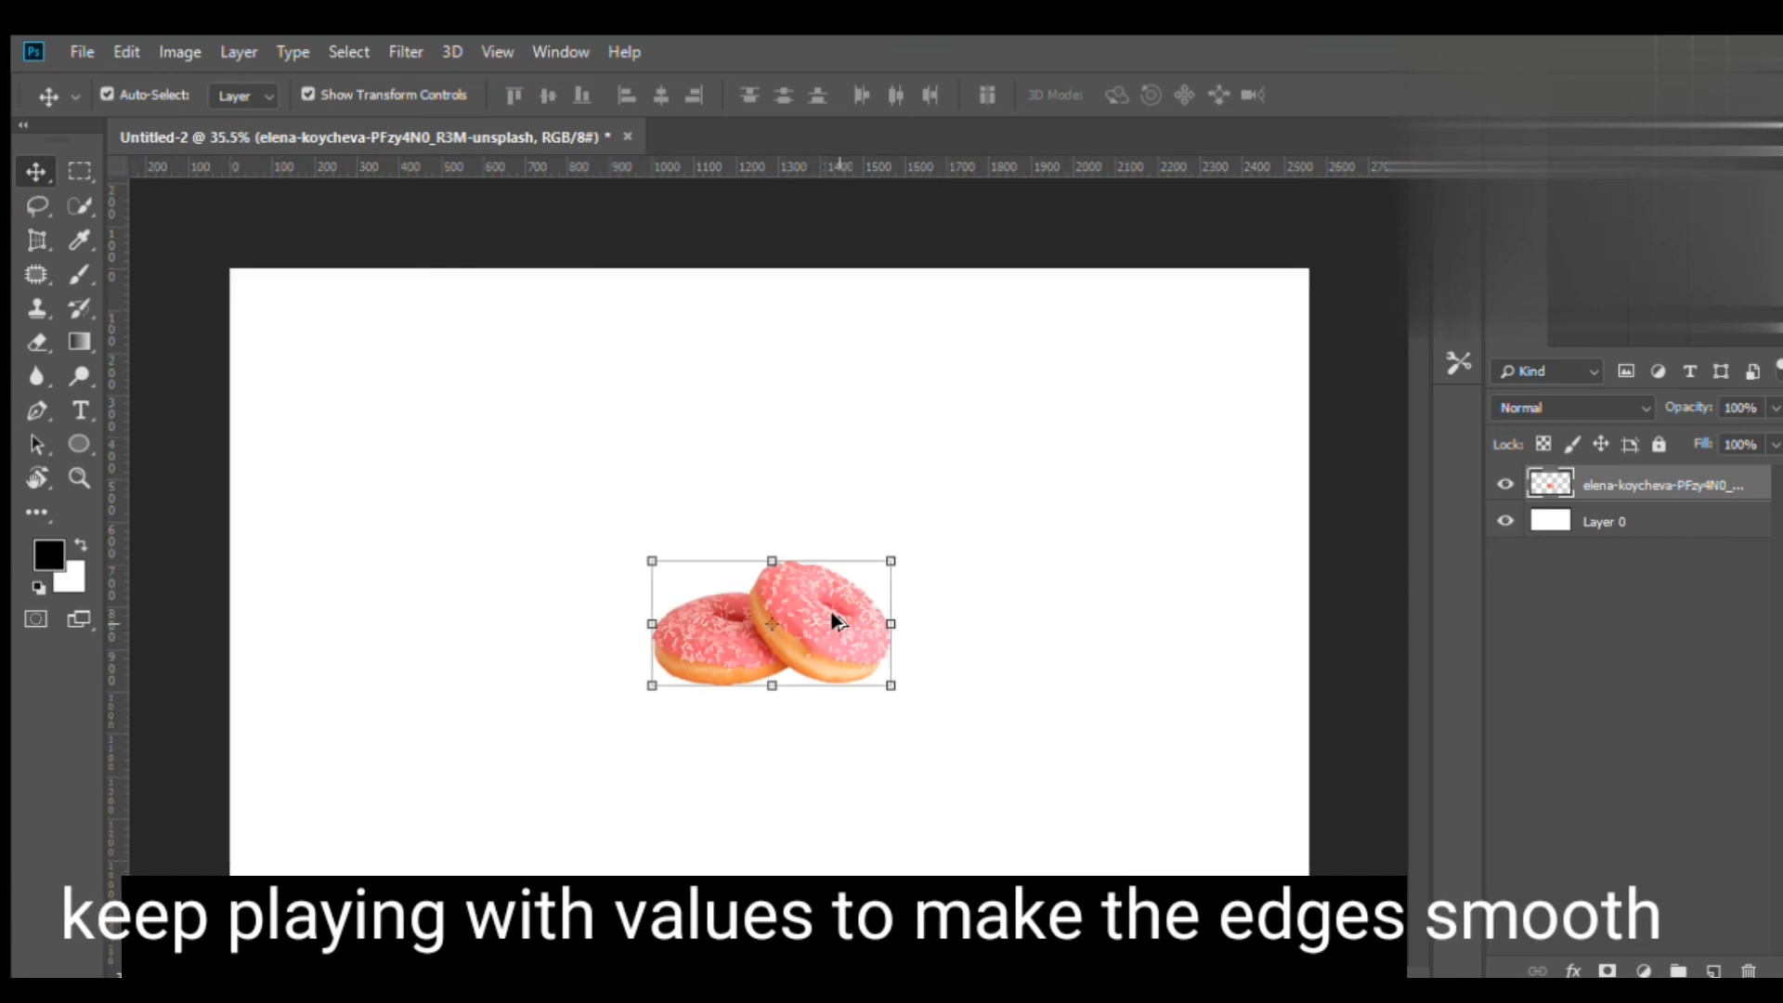
Undo the deselection and reactivate the Quick Selection tool
key(ctrl+z)
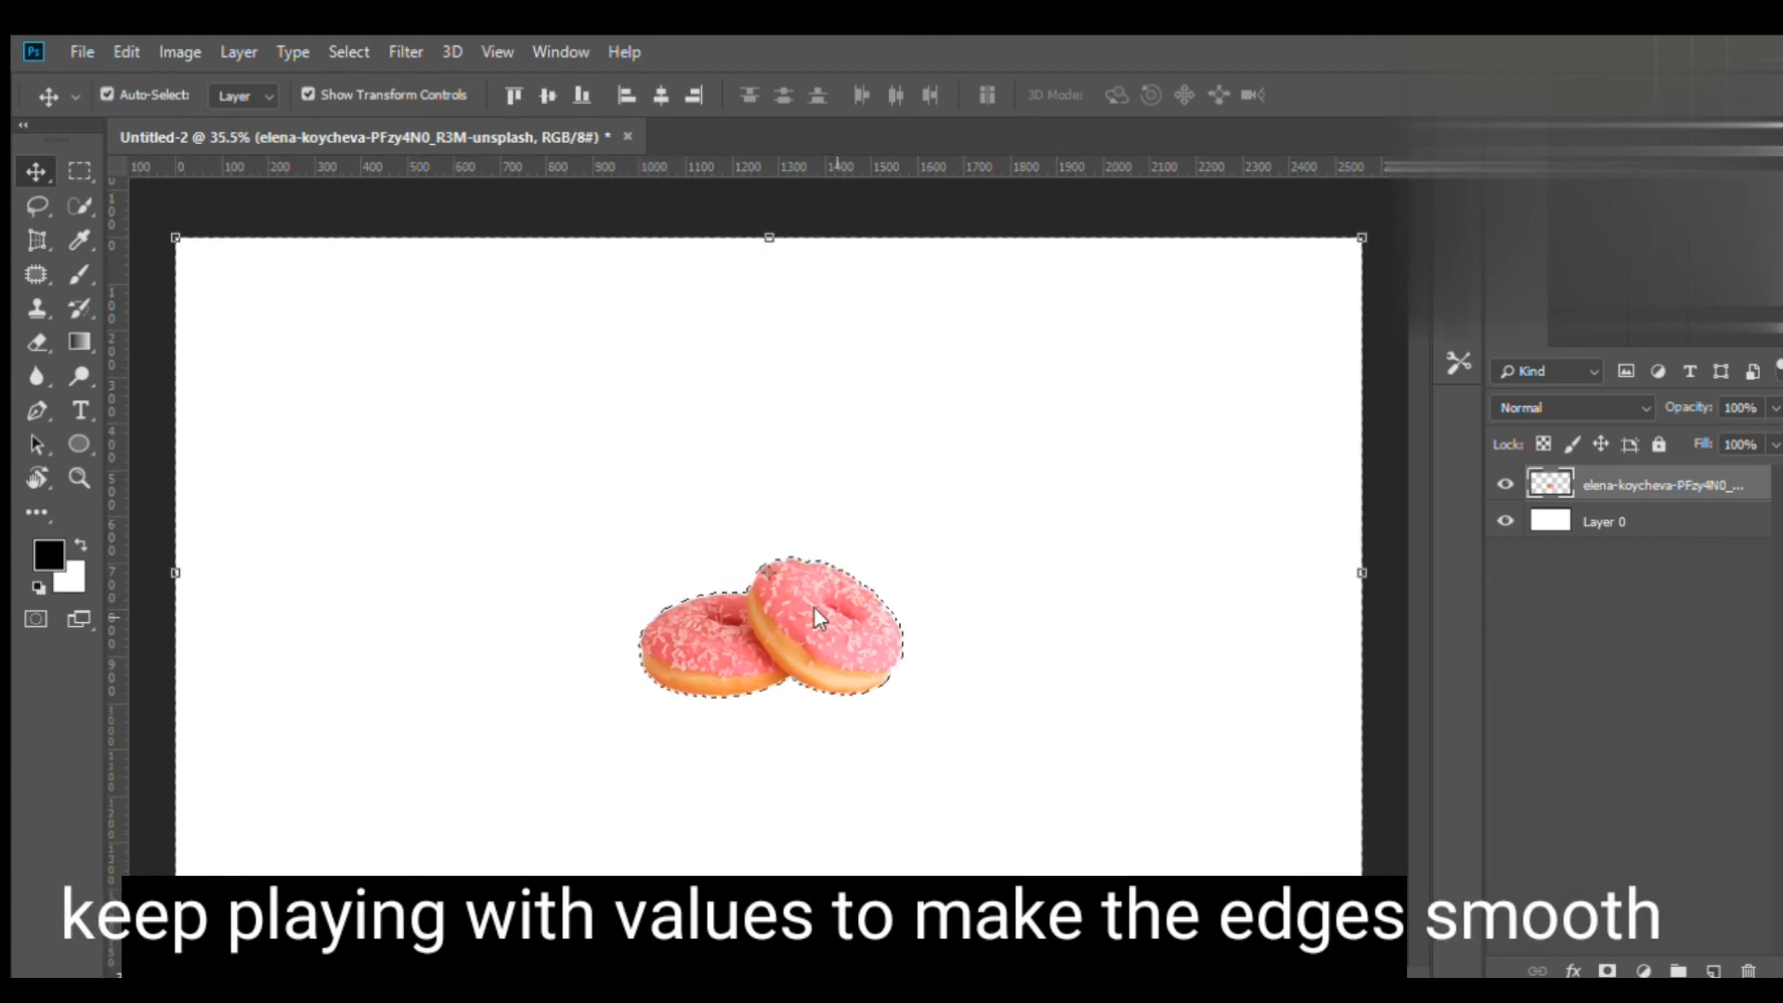
click(80, 206)
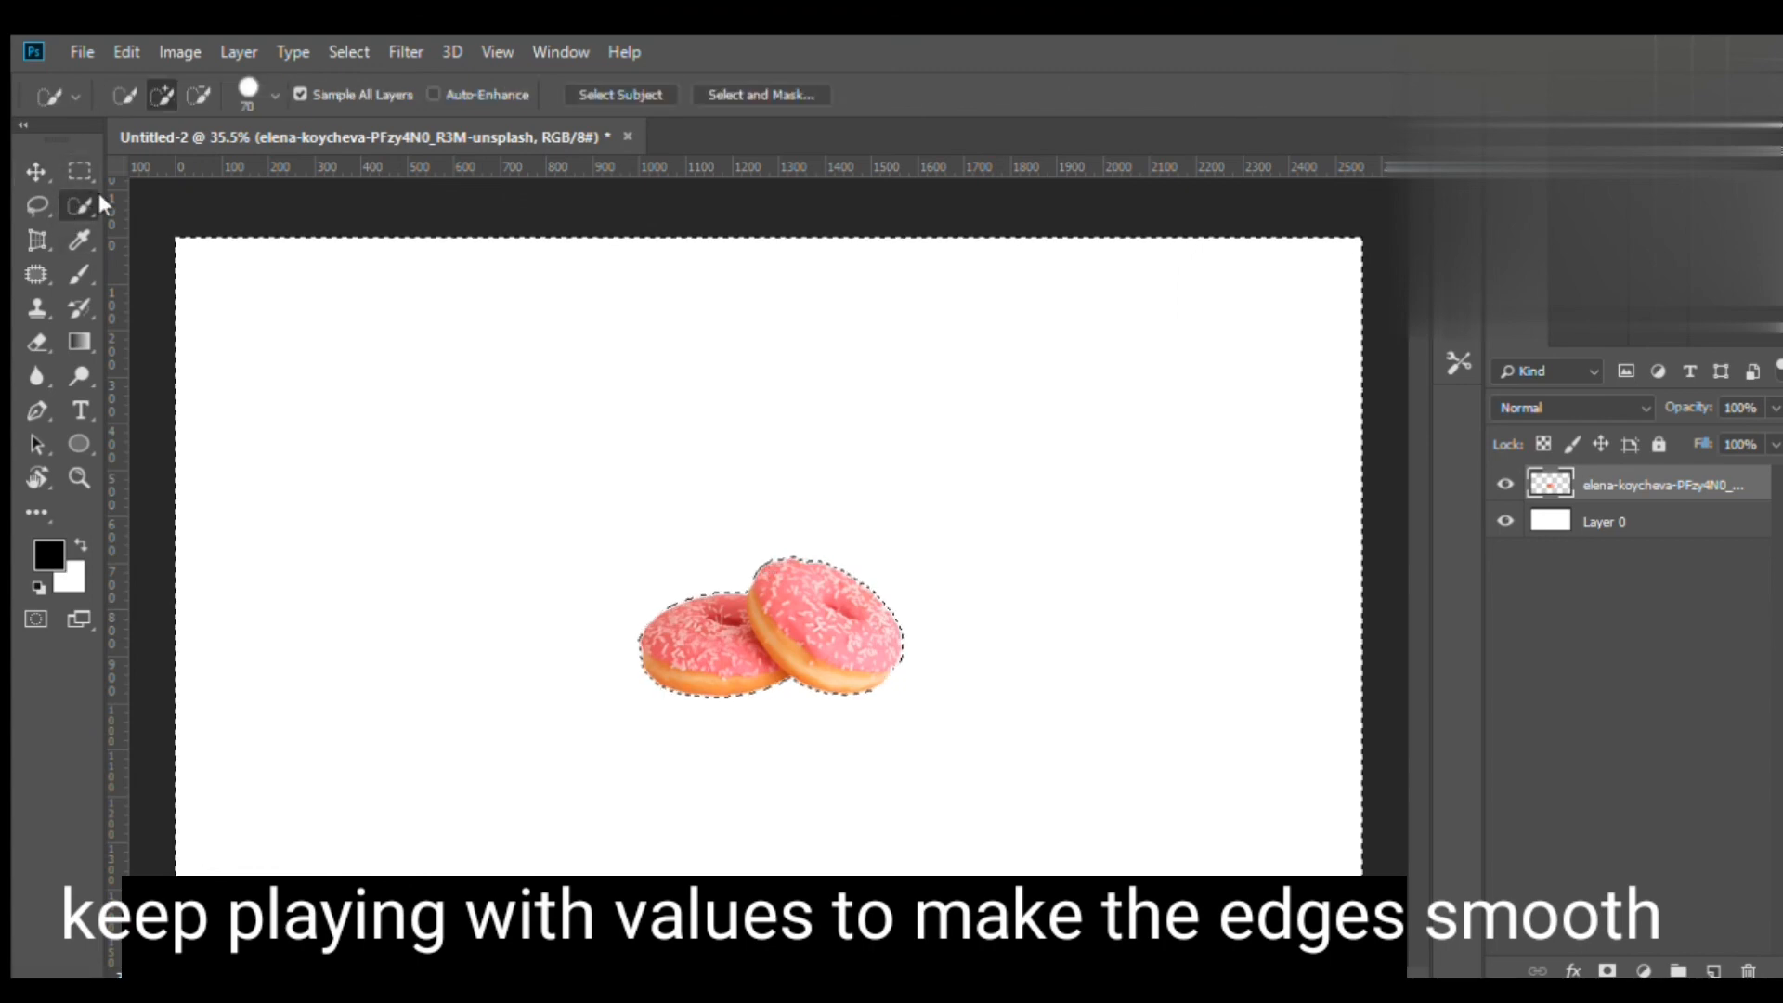